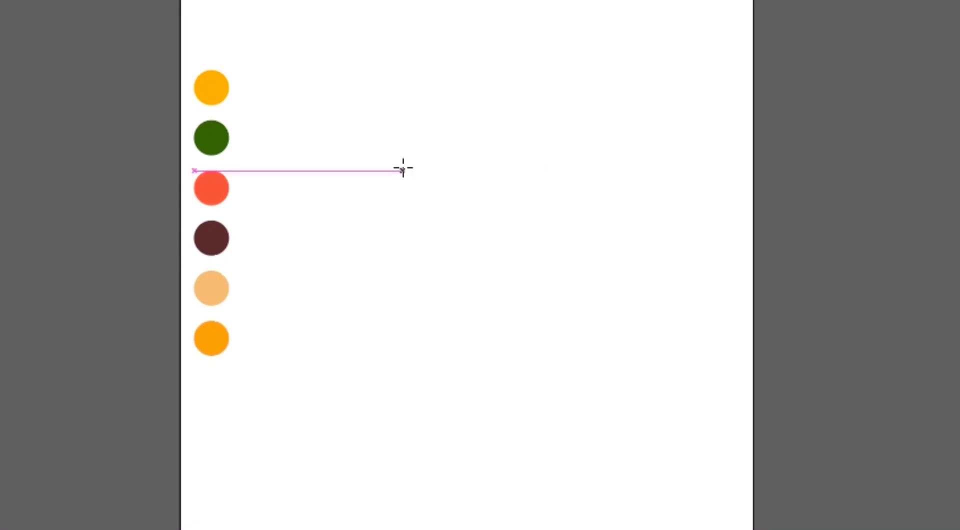
- Draw a tall rectangle beside the colour swatches and nudge it up and left
{"action": "left_click_drag", "start_coordinate": [299, 78], "coordinate": [671, 482]}
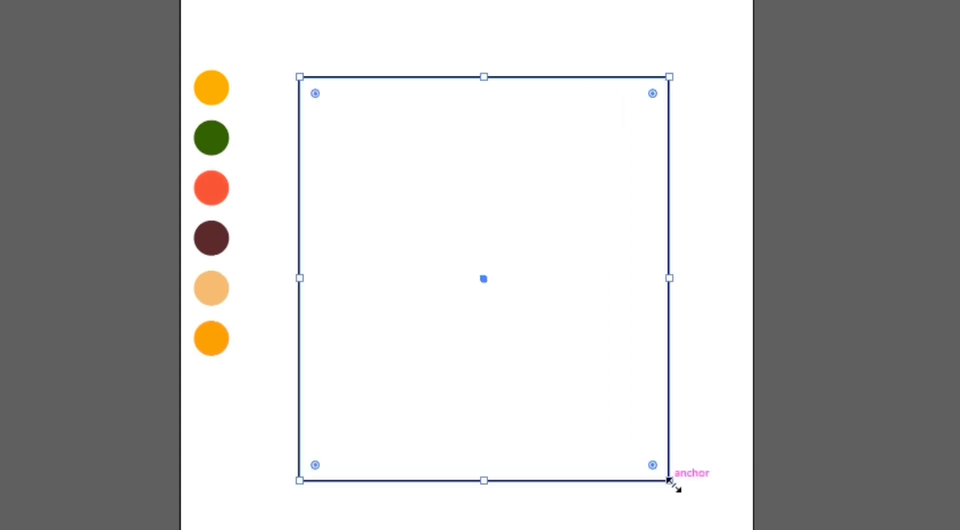
{"action": "key", "text": "shift+Left"}
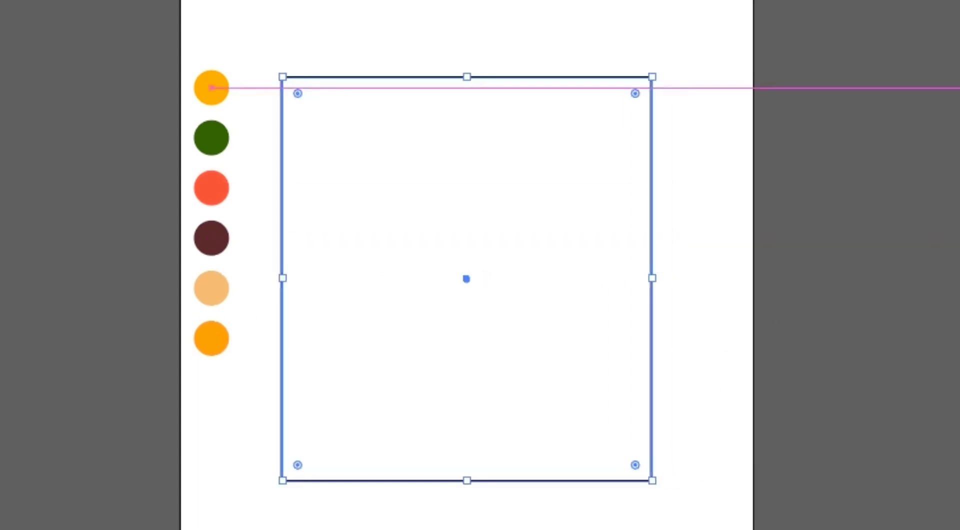
{"action": "key", "text": "shift+Up"}
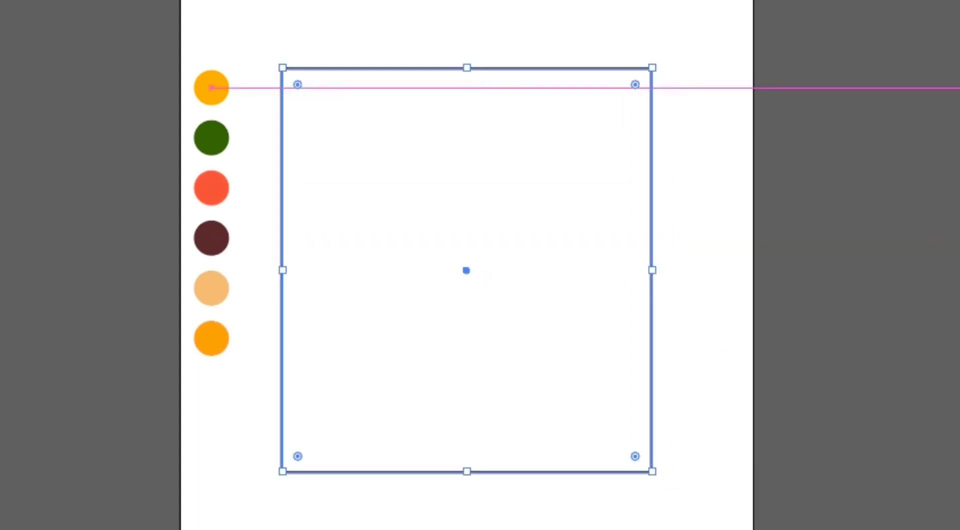
- Round the rectangle's top two corners fully into a semicircular arch
{"action": "key", "text": "a"}
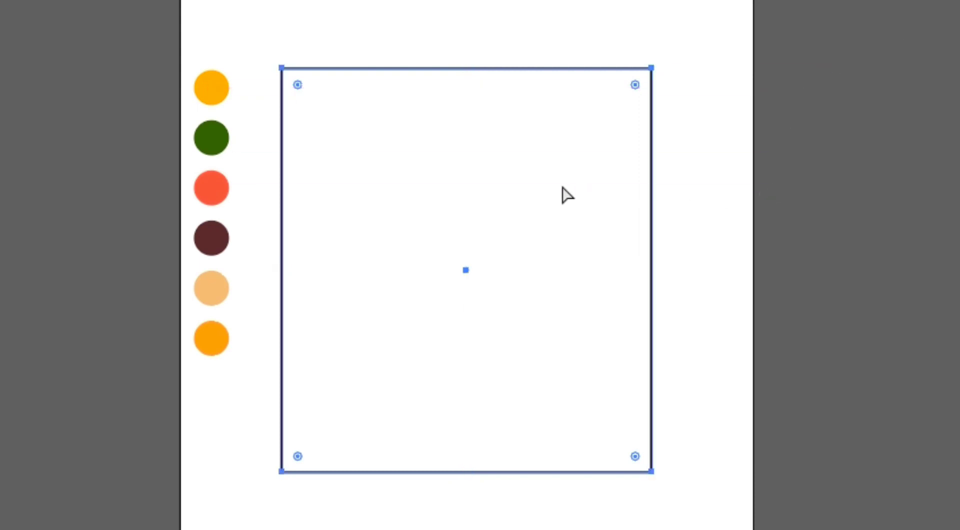
{"action": "left_click", "coordinate": [565, 195]}
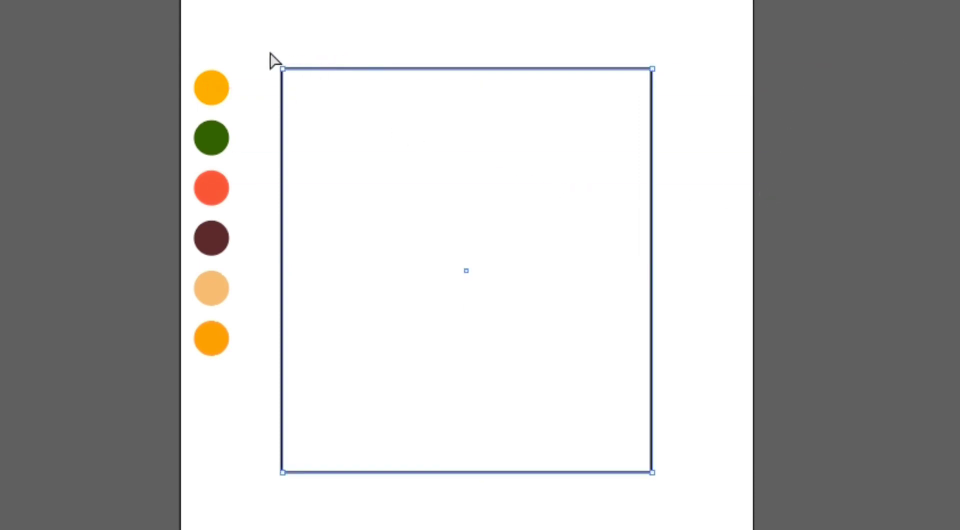
{"action": "left_click_drag", "start_coordinate": [260, 45], "coordinate": [334, 80]}
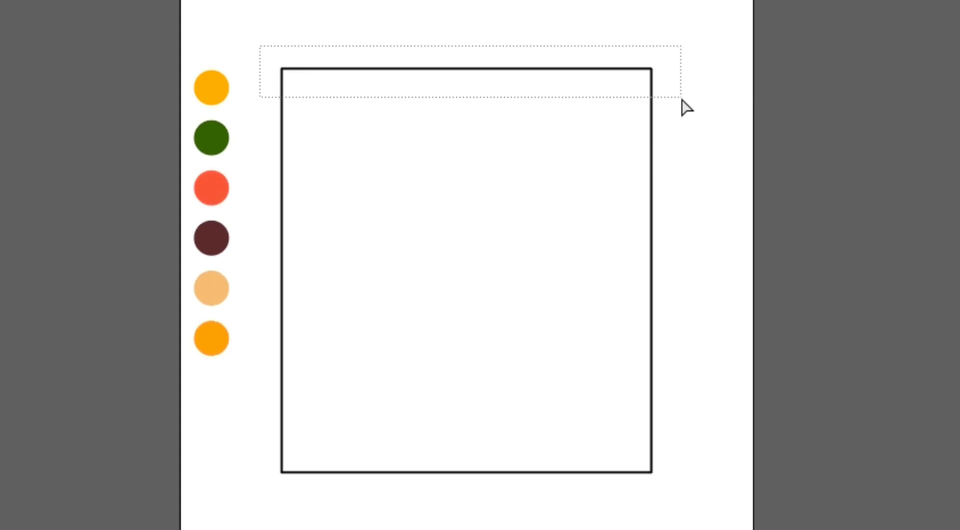
{"action": "left_click_drag", "start_coordinate": [602, 111], "coordinate": [682, 101]}
{"action": "left_click_drag", "start_coordinate": [299, 86], "coordinate": [559, 383]}
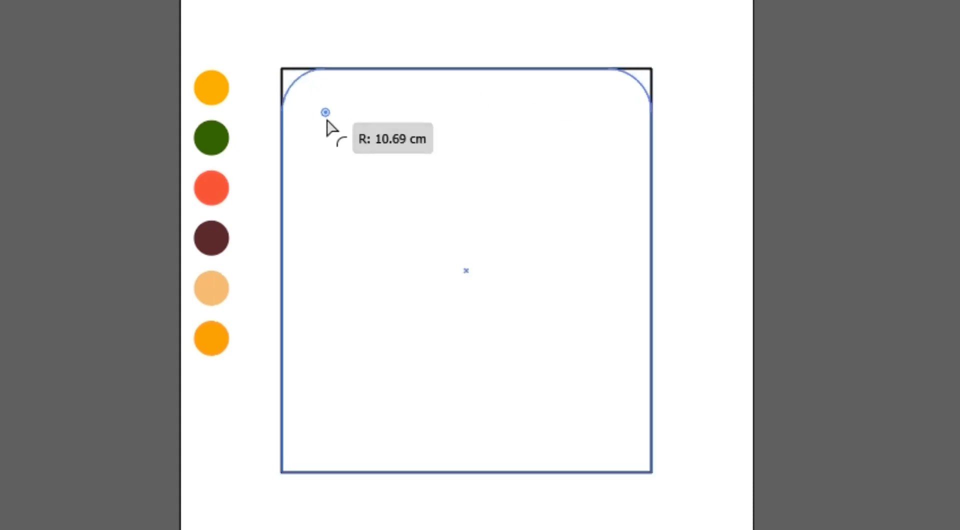
{"action": "left_click", "coordinate": [734, 424]}
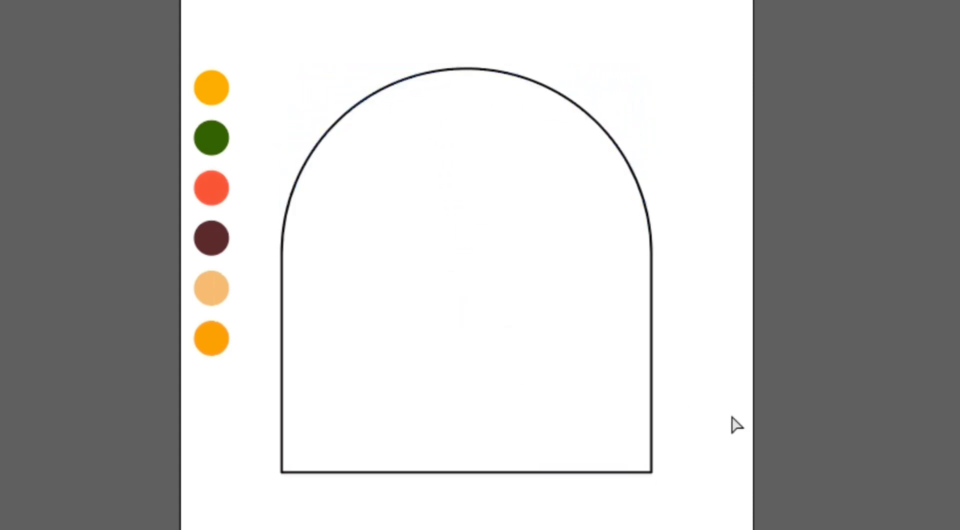
- Round the arch's bottom two corners slightly
{"action": "left_click_drag", "start_coordinate": [694, 483], "coordinate": [274, 459]}
{"action": "left_click_drag", "start_coordinate": [299, 459], "coordinate": [330, 441]}
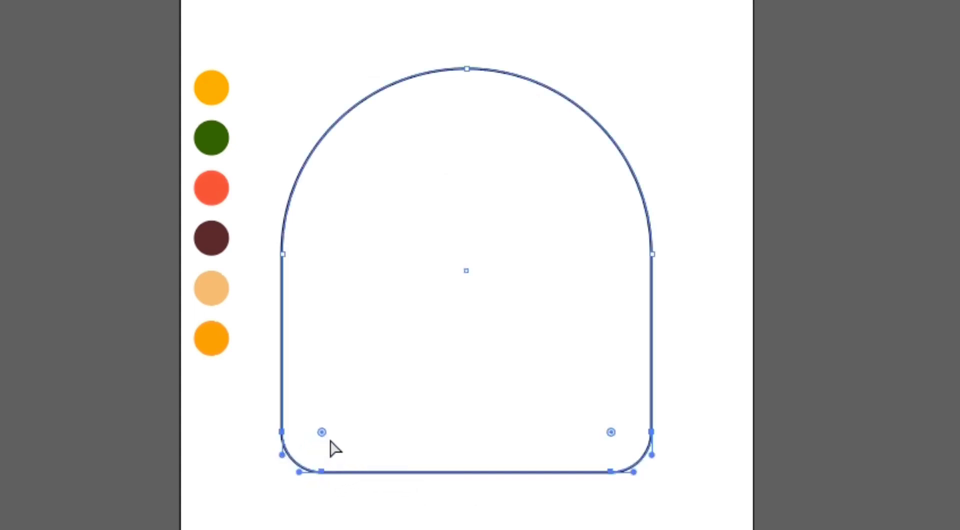
{"action": "left_click", "coordinate": [724, 378]}
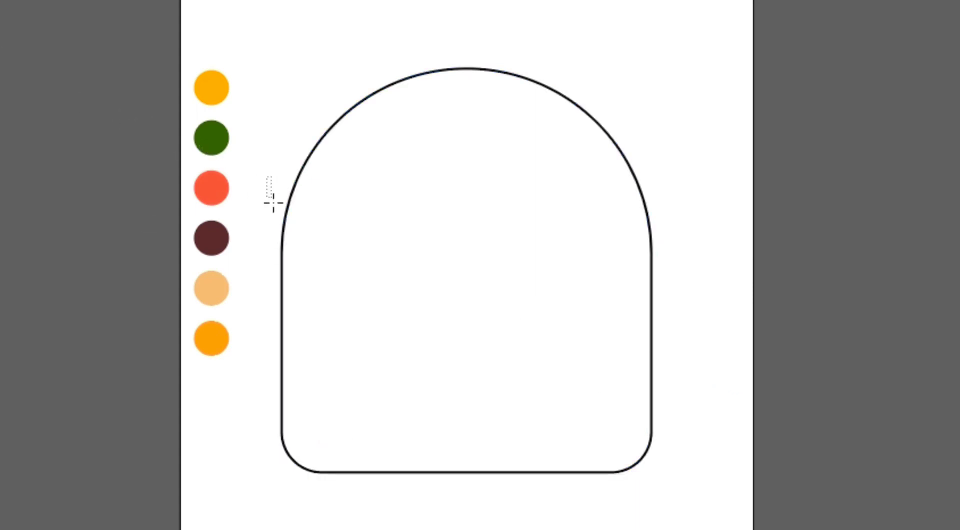
- Cover the arch's middle with a white-filled rectangle, leaving a dome and bottom bun
{"action": "left_click_drag", "start_coordinate": [273, 203], "coordinate": [687, 395]}
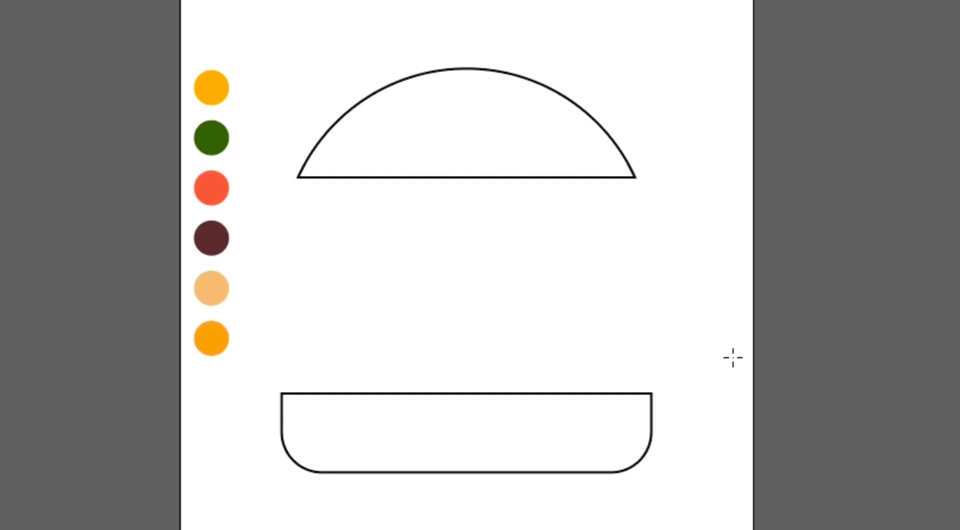
{"action": "mouse_move", "coordinate": [511, 429]}
{"action": "left_mouse_down"}
{"action": "mouse_move", "coordinate": [506, 326]}
{"action": "mouse_move", "coordinate": [670, 329]}
{"action": "left_mouse_up"}
{"action": "left_click", "coordinate": [440, 303], "text": "ctrl"}
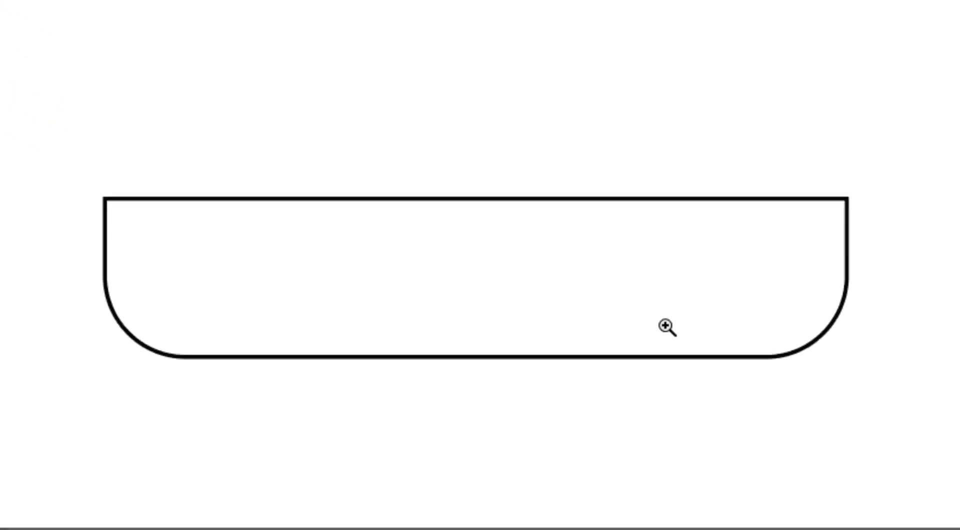
- Raise a smooth centre anchor into a symmetric domed top, then draw a line across the bun
{"action": "left_click_drag", "start_coordinate": [621, 302], "coordinate": [592, 328]}
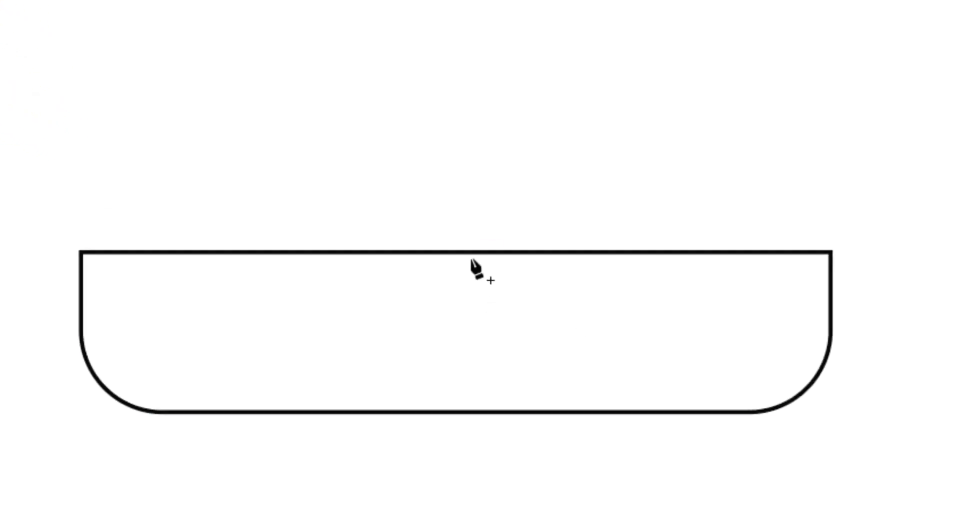
{"action": "left_click", "coordinate": [456, 252]}
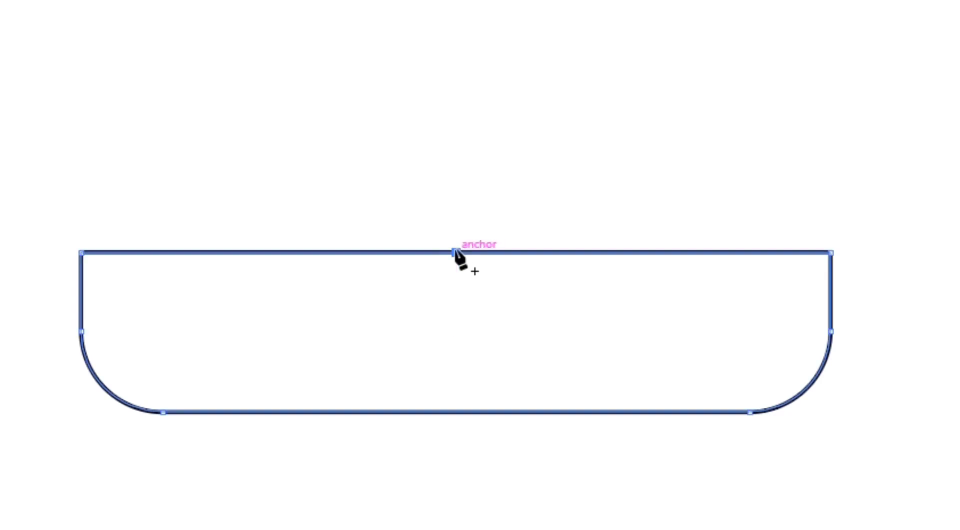
{"action": "key", "text": "a"}
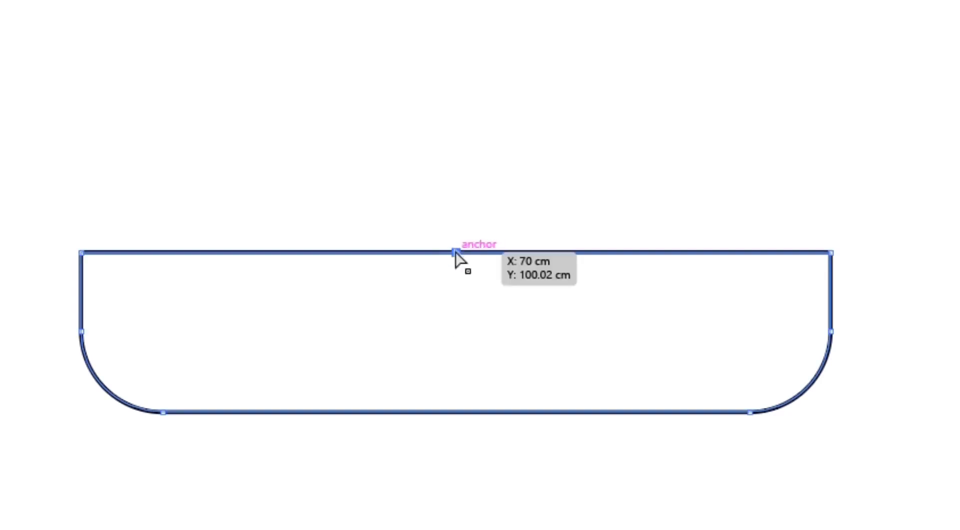
{"action": "left_click_drag", "start_coordinate": [456, 253], "coordinate": [455, 105]}
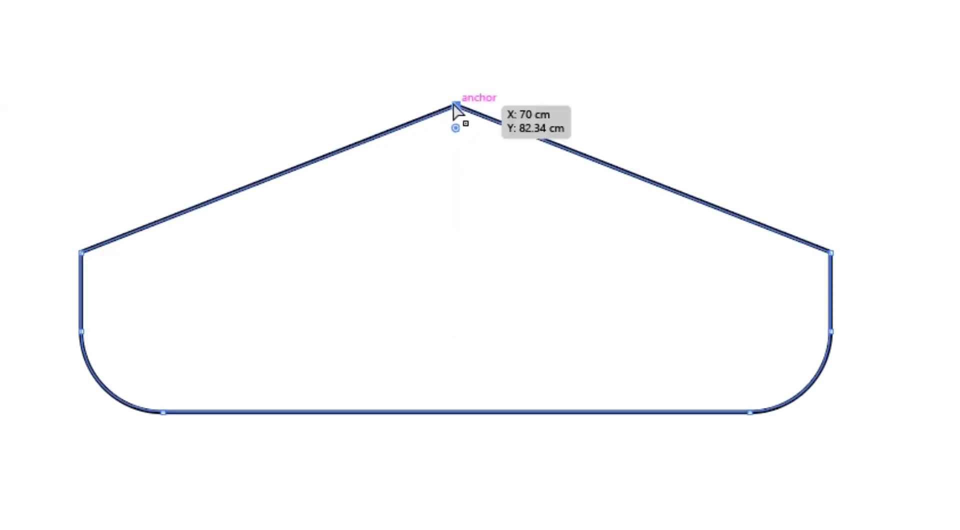
{"action": "left_click_drag", "start_coordinate": [455, 105], "coordinate": [556, 105]}
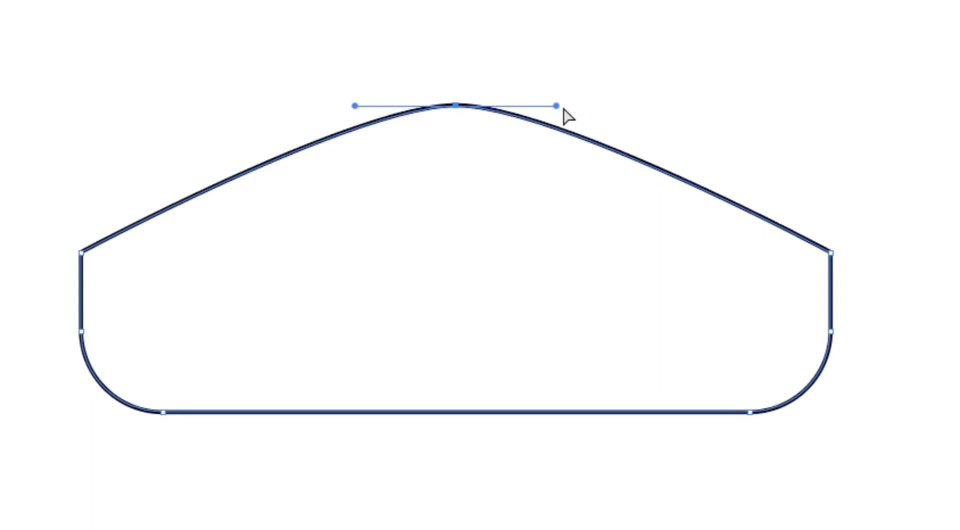
{"action": "left_click_drag", "start_coordinate": [559, 105], "coordinate": [830, 106]}
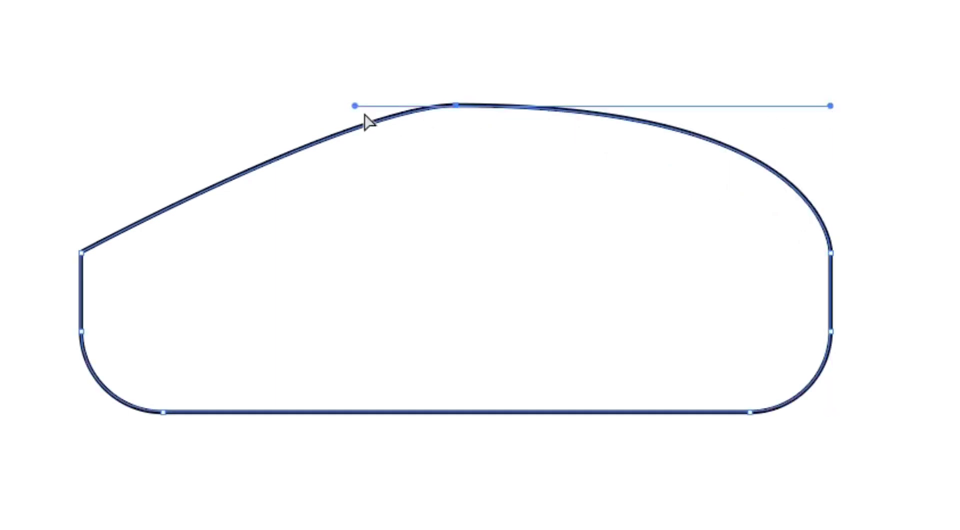
{"action": "left_click_drag", "start_coordinate": [355, 106], "coordinate": [81, 105]}
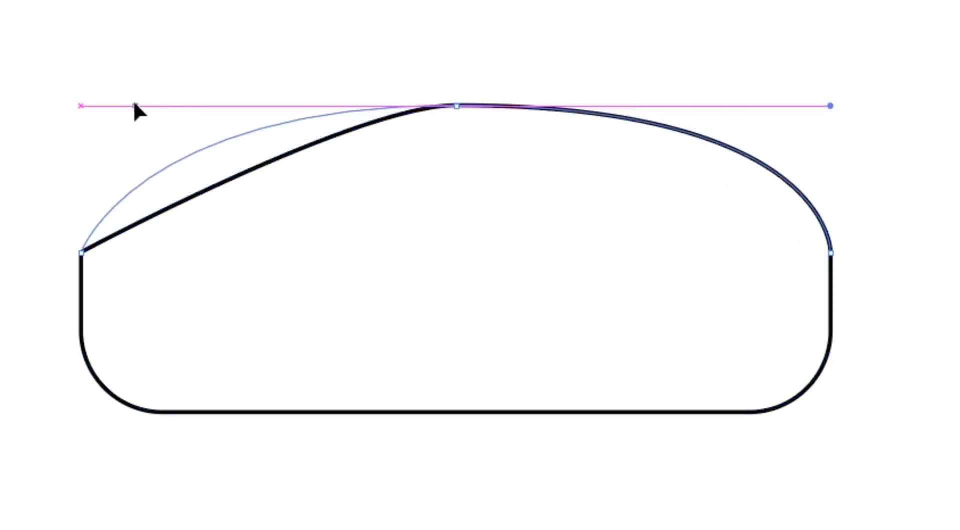
{"action": "left_click", "coordinate": [375, 188]}
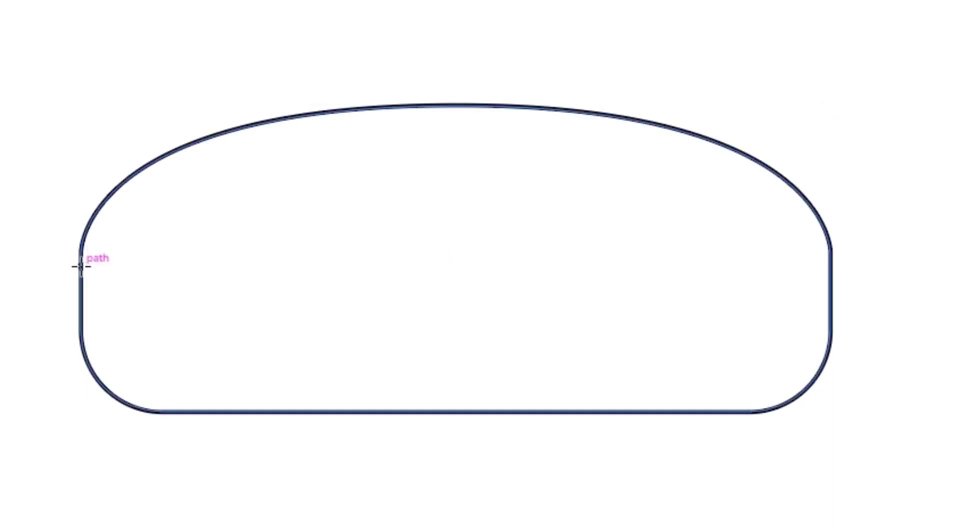
{"action": "left_click_drag", "start_coordinate": [81, 253], "coordinate": [831, 253]}
- Bend the line's midpoint down into a smooth, gentle curve spanning the bun edge to edge
{"action": "key", "text": "a"}
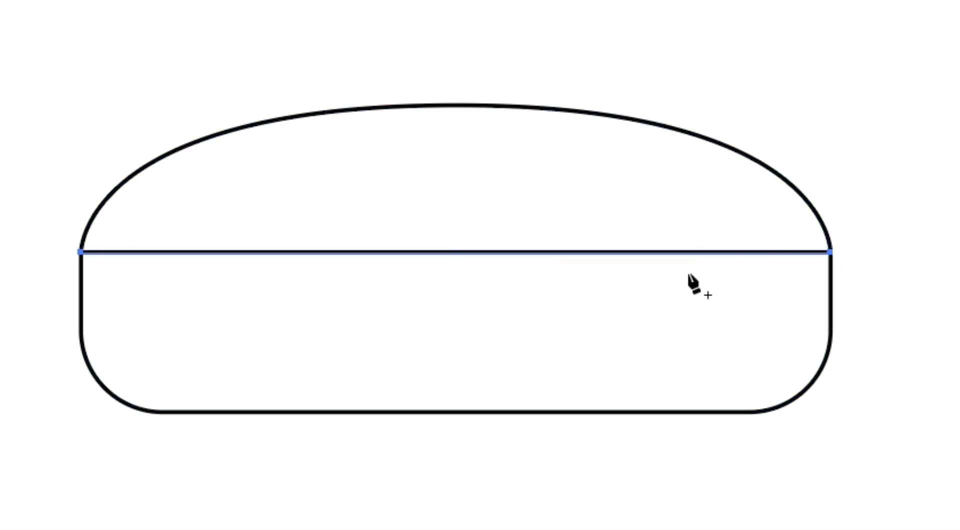
{"action": "left_click", "coordinate": [456, 254]}
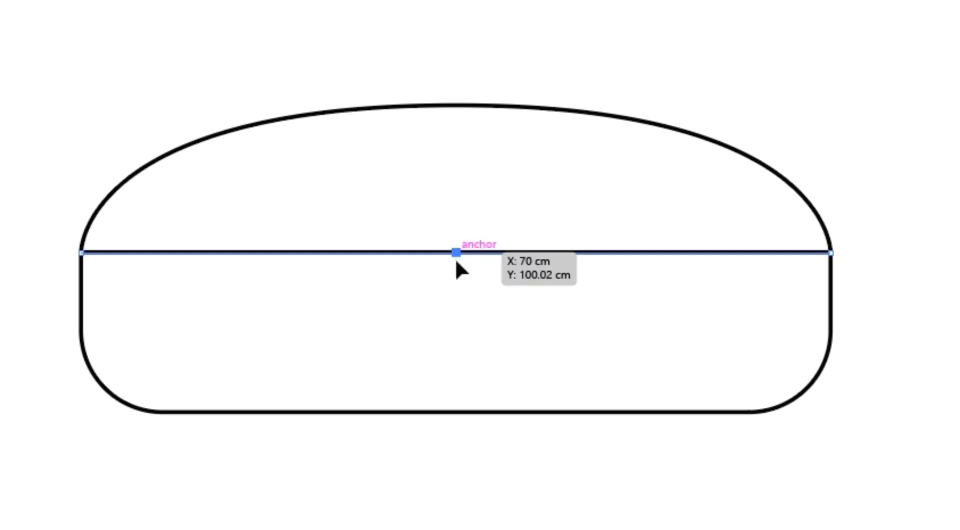
{"action": "left_click_drag", "start_coordinate": [456, 261], "coordinate": [453, 292]}
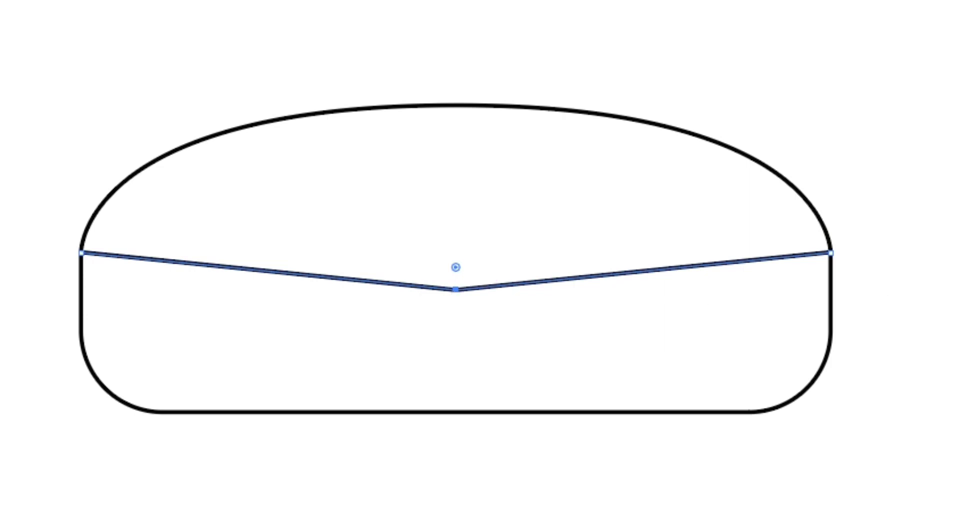
{"action": "left_click_drag", "start_coordinate": [455, 289], "coordinate": [800, 291]}
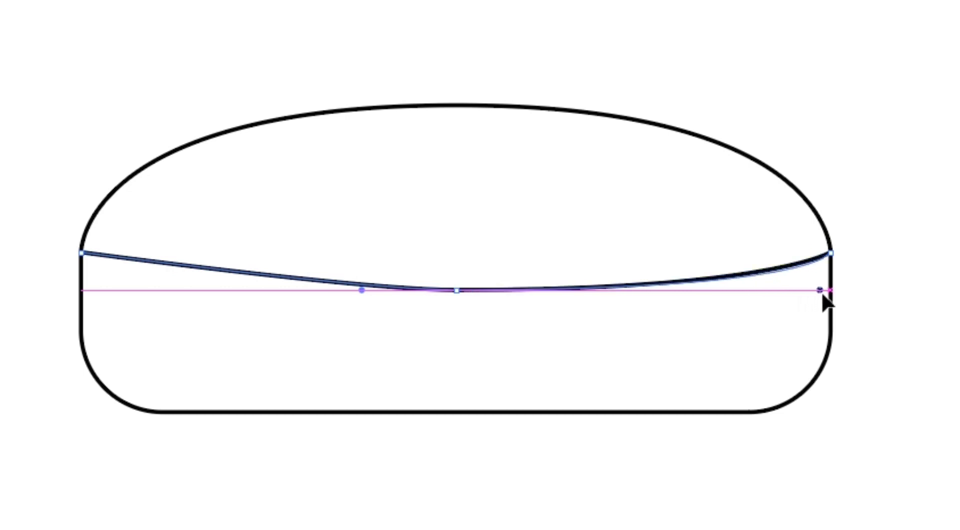
{"action": "left_click_drag", "start_coordinate": [803, 291], "coordinate": [831, 291]}
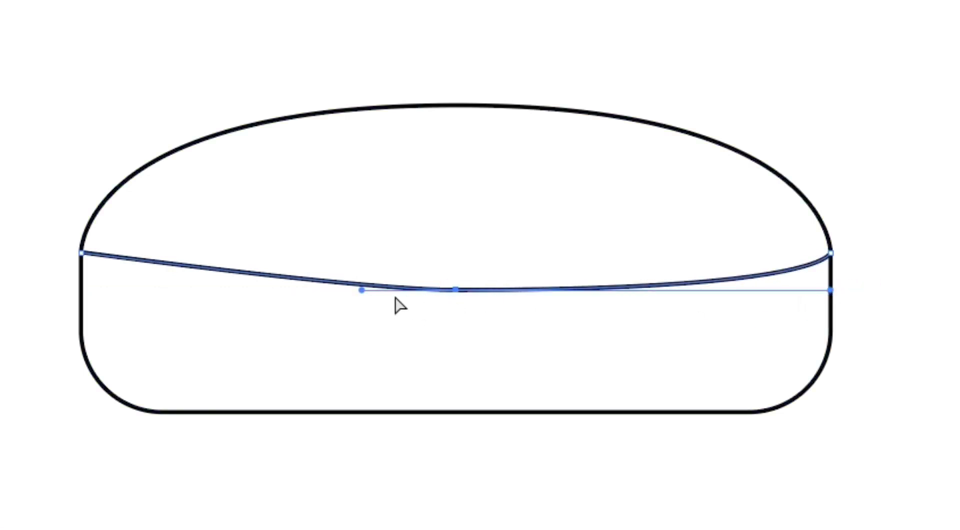
{"action": "left_click_drag", "start_coordinate": [362, 291], "coordinate": [83, 292]}
- Fill the bottom bun's base band with the orange swatch colour
{"action": "key", "text": "z"}
{"action": "left_click", "coordinate": [593, 251], "text": "alt"}
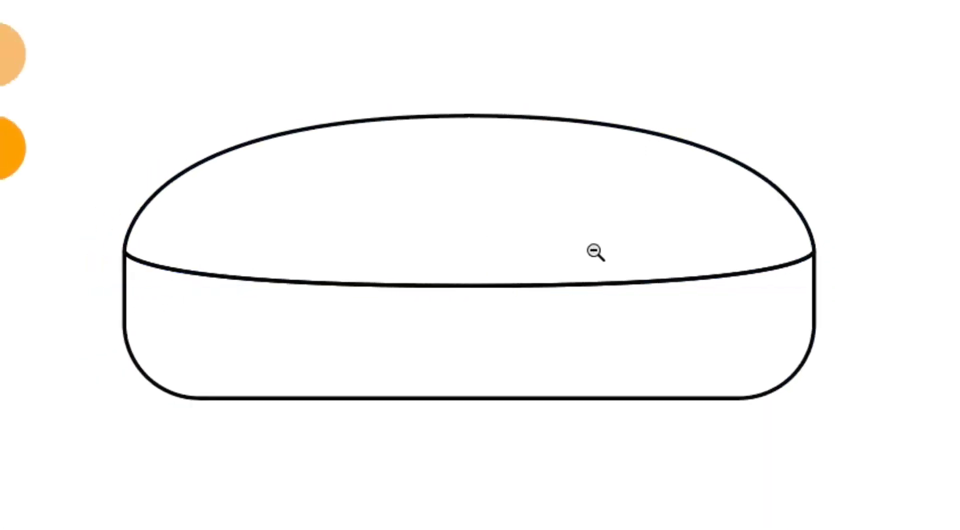
{"action": "left_click", "coordinate": [544, 270], "text": "alt"}
{"action": "mouse_move", "coordinate": [487, 195]}
{"action": "left_mouse_down"}
{"action": "mouse_move", "coordinate": [491, 221]}
{"action": "mouse_move", "coordinate": [472, 245]}
{"action": "left_mouse_up"}
{"action": "left_click", "coordinate": [337, 198]}
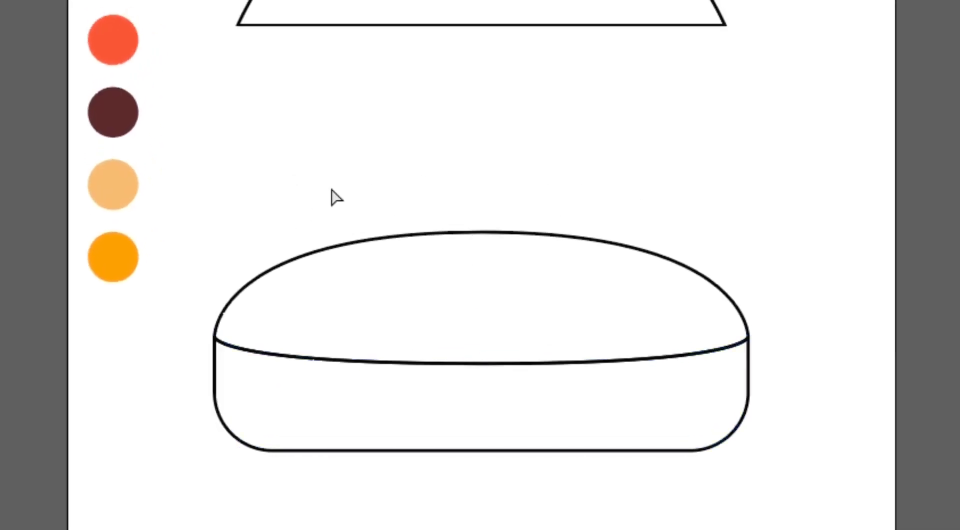
{"action": "left_click", "coordinate": [105, 256]}
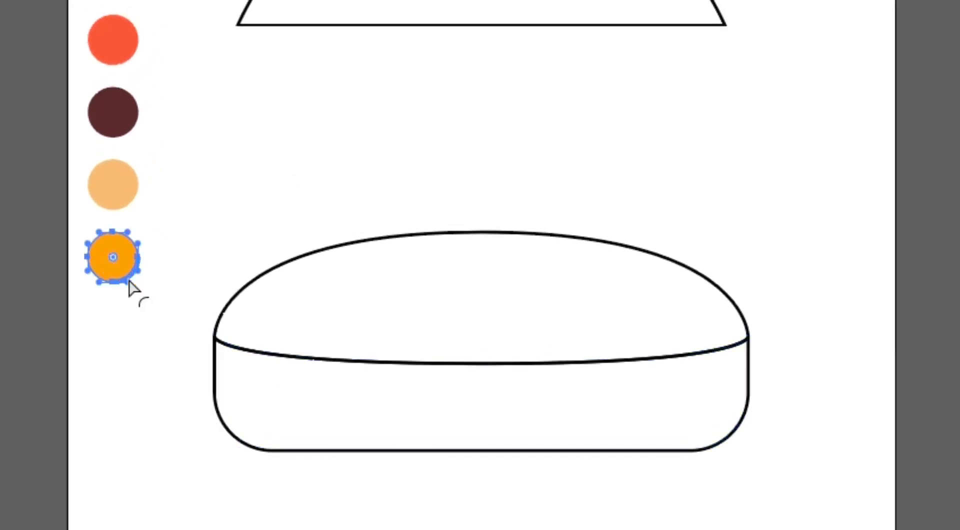
{"action": "left_click", "coordinate": [212, 384]}
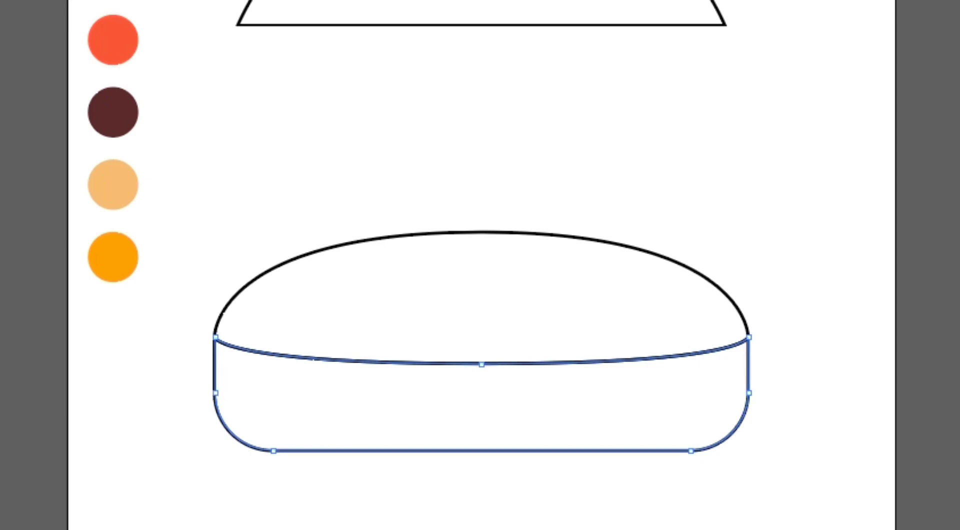
- Fill the bun's top dome with the light tan swatch colour
{"action": "left_click", "coordinate": [120, 209]}
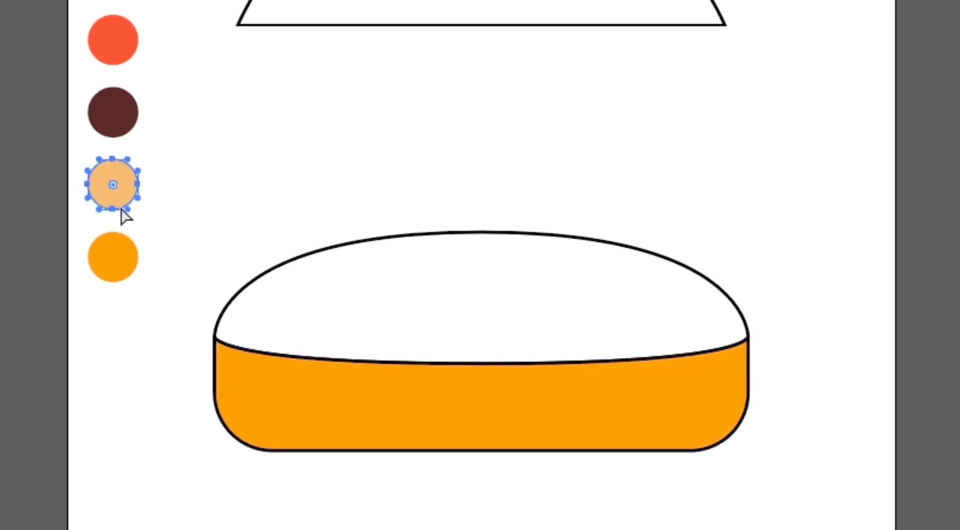
{"action": "left_click", "coordinate": [265, 267]}
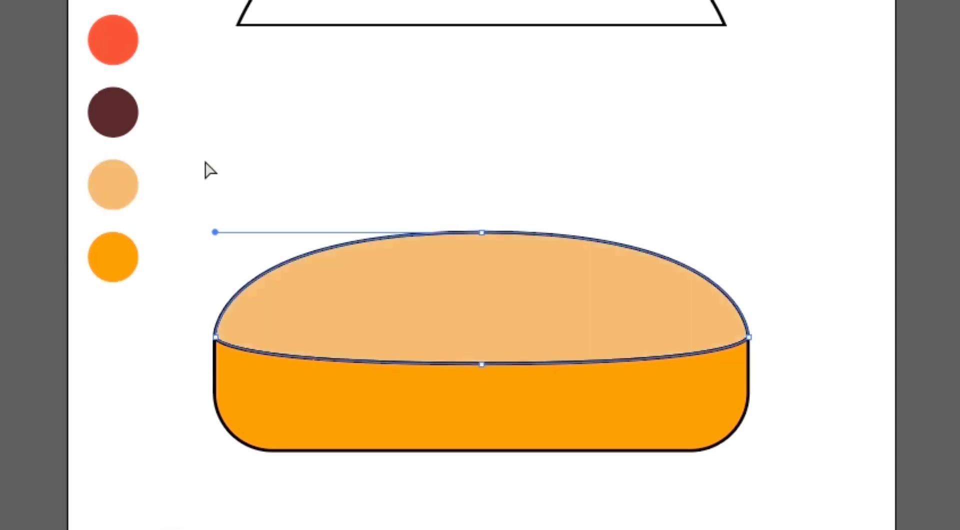
{"action": "left_click", "coordinate": [209, 170]}
{"action": "key", "text": "l"}
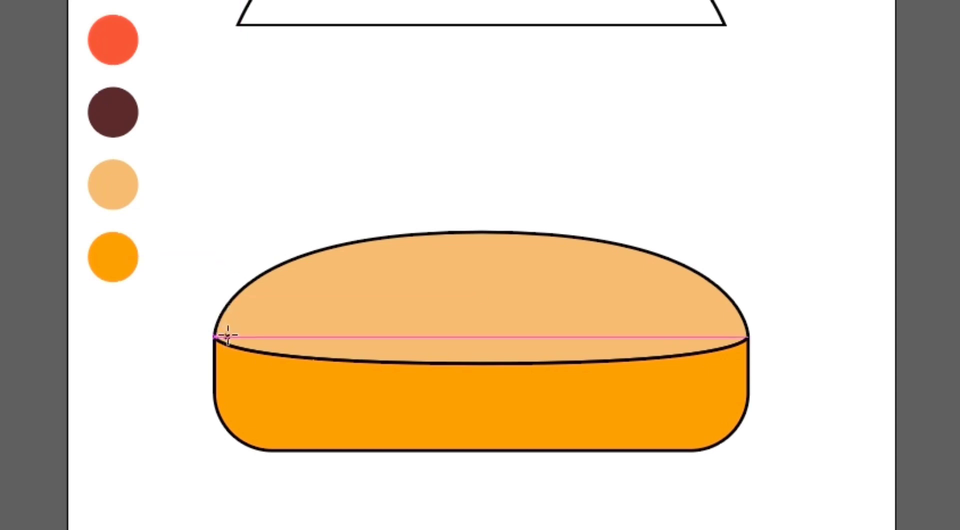
- Draw a rounded bar across the bun's top and fill it dark brown as the patty
{"action": "mouse_move", "coordinate": [228, 336]}
{"action": "left_mouse_down"}
{"action": "mouse_move", "coordinate": [739, 265]}
{"action": "mouse_move", "coordinate": [729, 242]}
{"action": "mouse_move", "coordinate": [742, 250]}
{"action": "mouse_move", "coordinate": [742, 241]}
{"action": "mouse_move", "coordinate": [706, 278]}
{"action": "mouse_move", "coordinate": [650, 297]}
{"action": "left_mouse_up"}
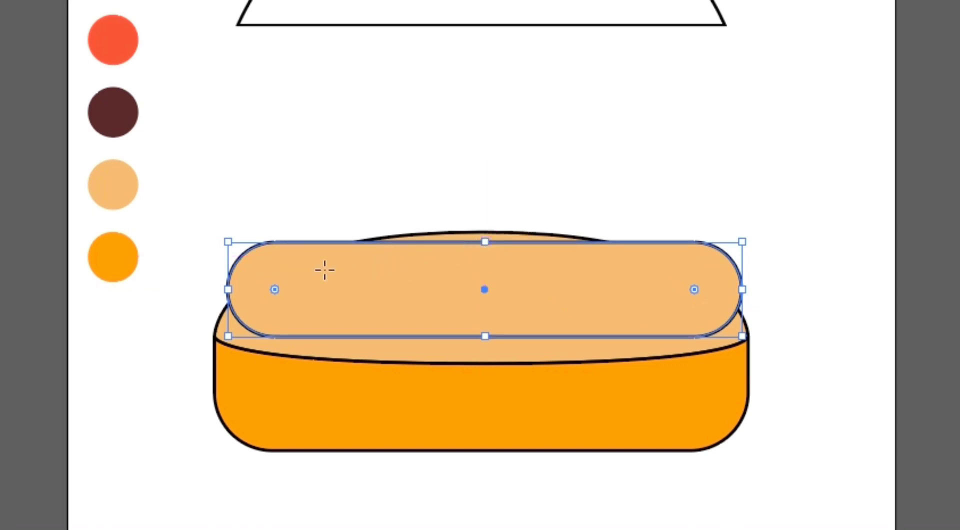
{"action": "key", "text": "a"}
{"action": "left_click", "coordinate": [117, 120]}
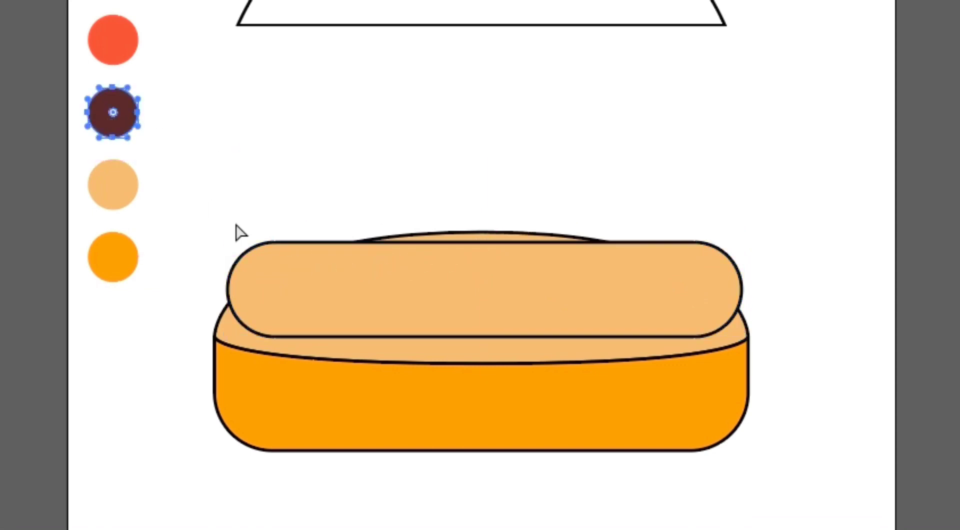
{"action": "left_click", "coordinate": [290, 295]}
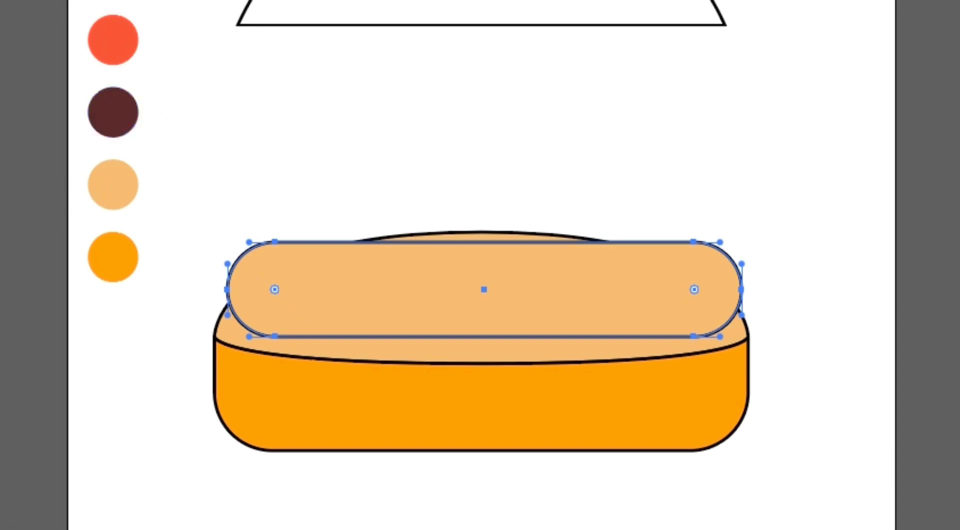
{"action": "left_click", "coordinate": [122, 114]}
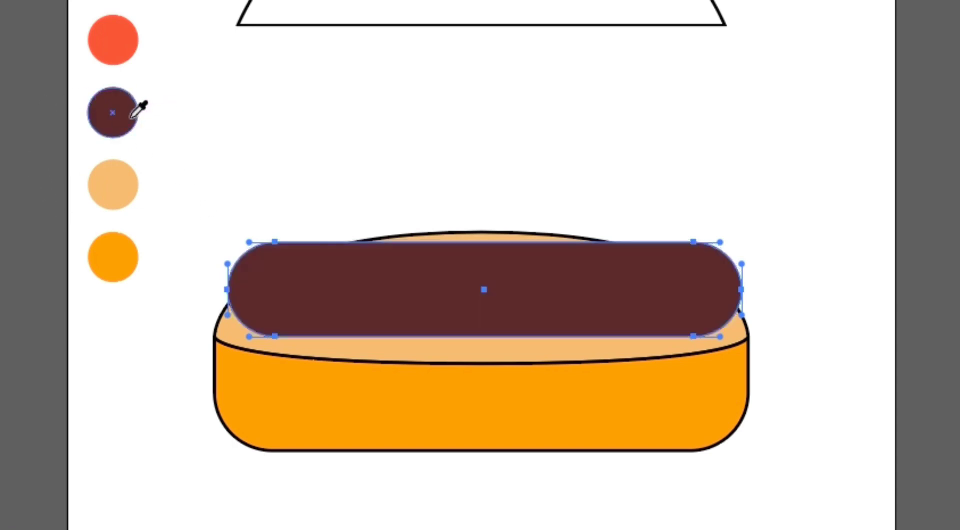
{"action": "key", "text": "a"}
{"action": "left_click", "coordinate": [340, 161]}
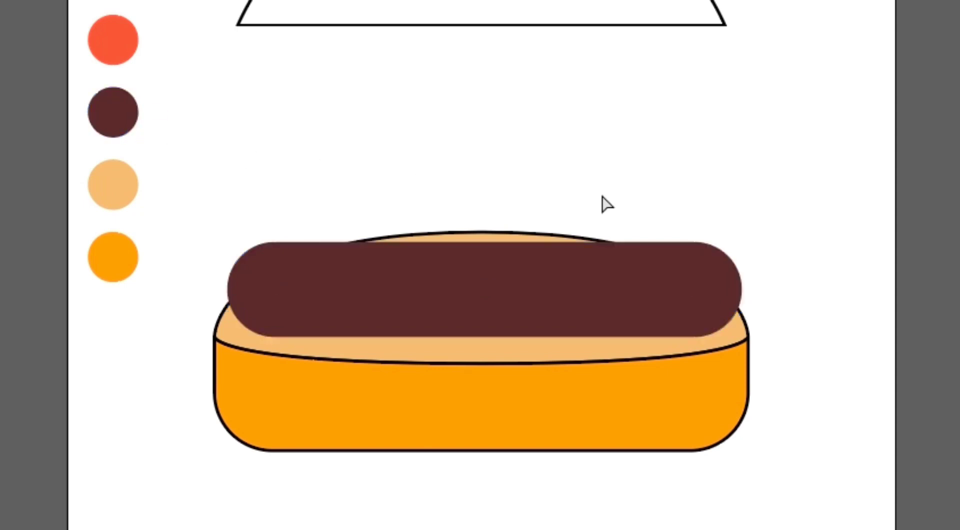
- Add a bottom-centre anchor to the patty and curve its lower edge down along the bun
{"action": "left_click", "coordinate": [508, 300]}
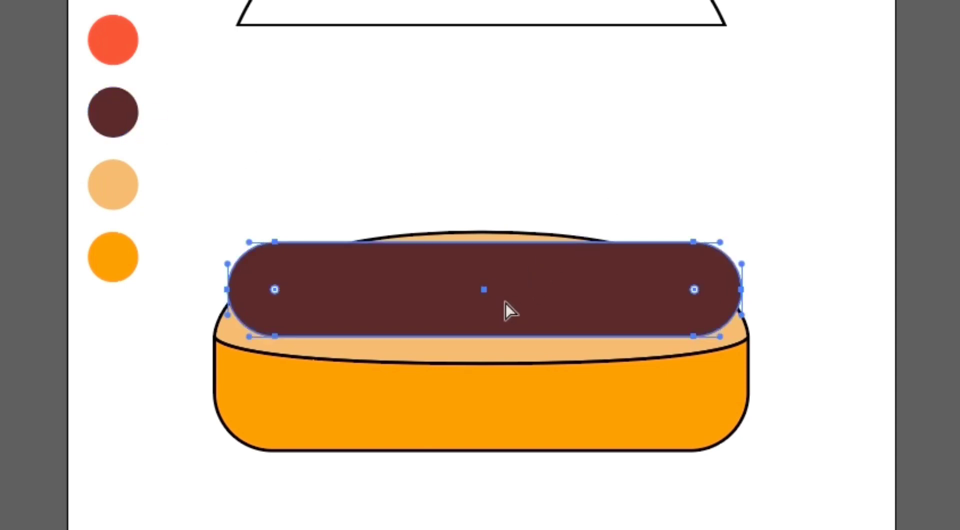
{"action": "key", "text": "p"}
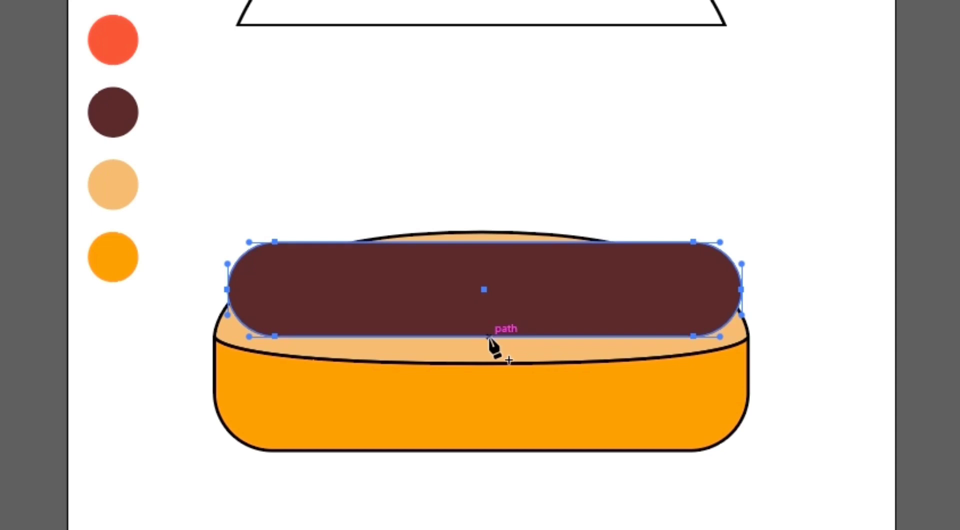
{"action": "left_click", "coordinate": [481, 336]}
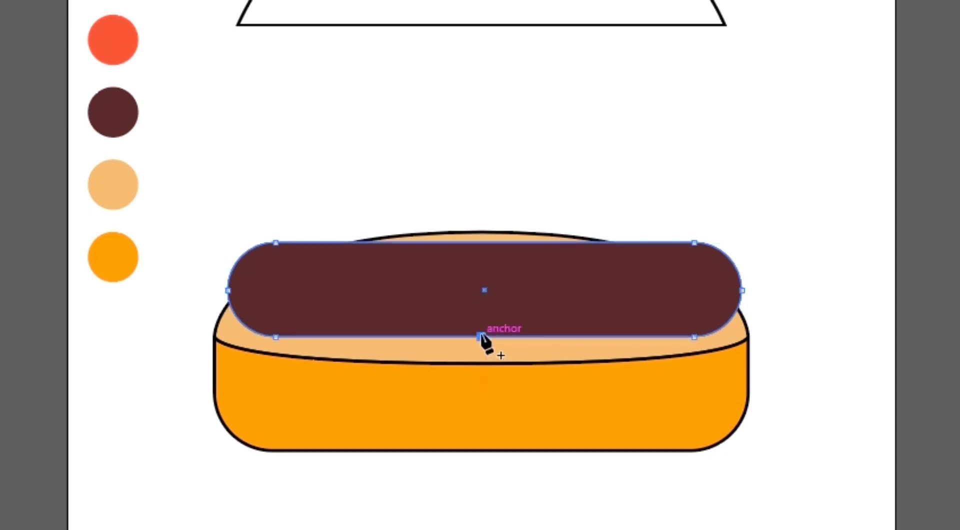
{"action": "key", "text": "ctrl+z"}
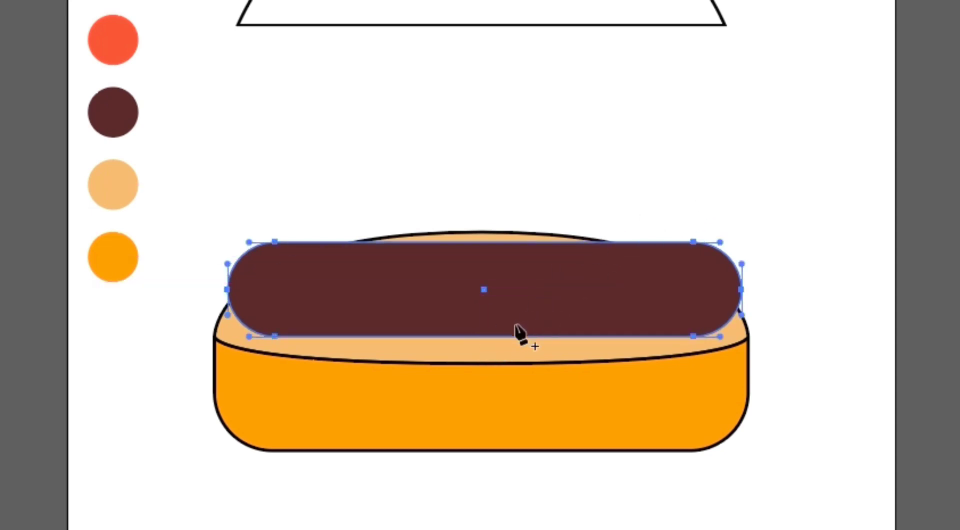
{"action": "left_click", "coordinate": [484, 336]}
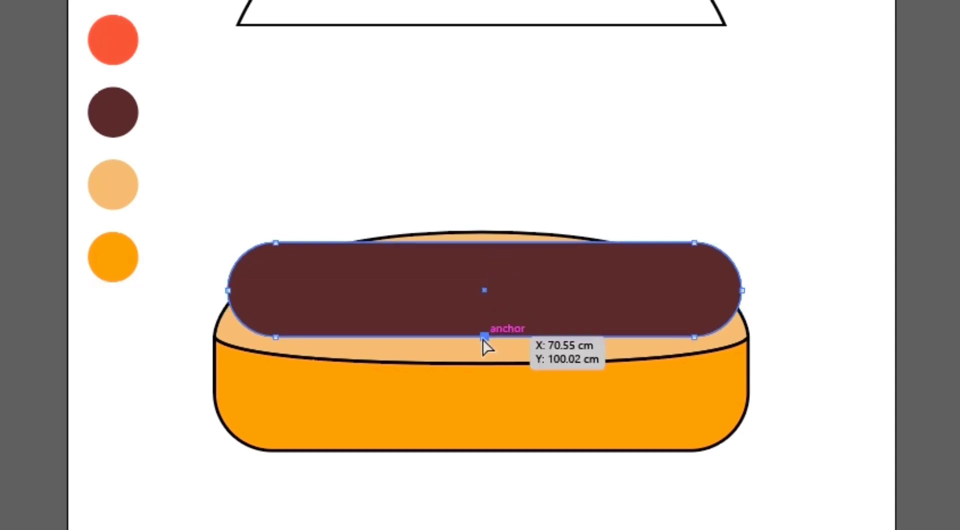
{"action": "left_click_drag", "start_coordinate": [484, 337], "coordinate": [484, 350]}
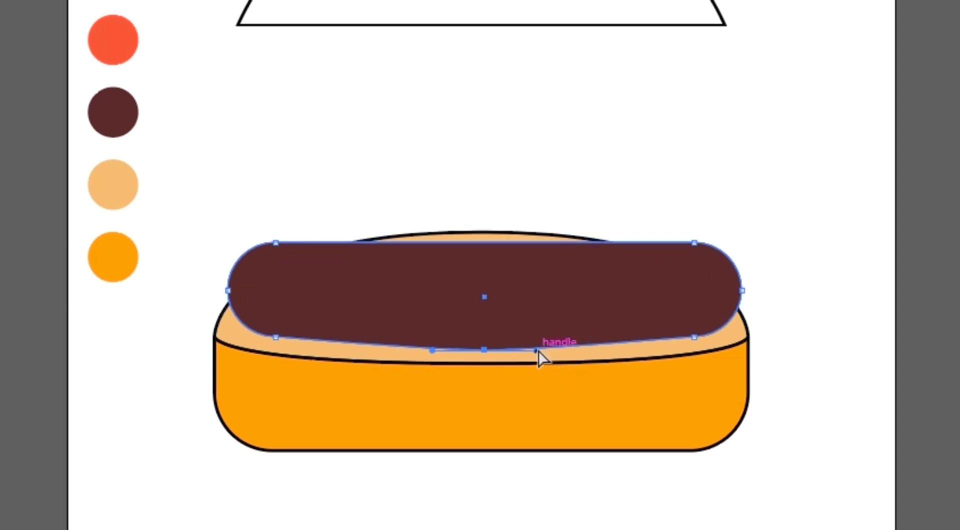
{"action": "left_click_drag", "start_coordinate": [539, 351], "coordinate": [698, 350]}
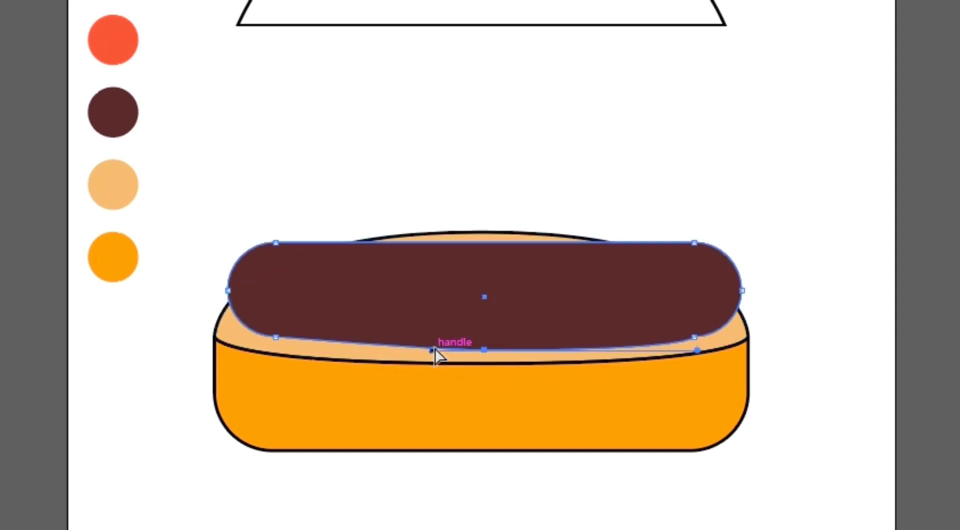
{"action": "left_click_drag", "start_coordinate": [430, 352], "coordinate": [380, 350]}
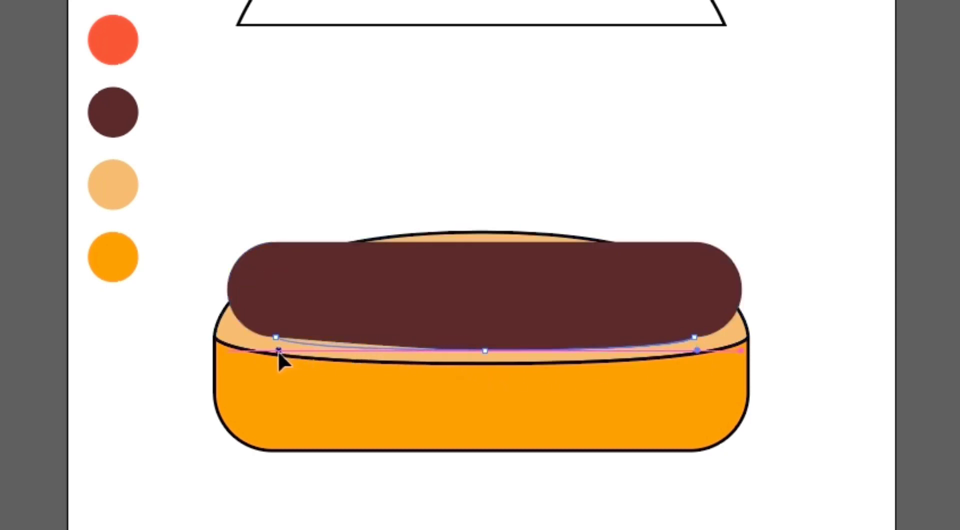
{"action": "left_click", "coordinate": [520, 140]}
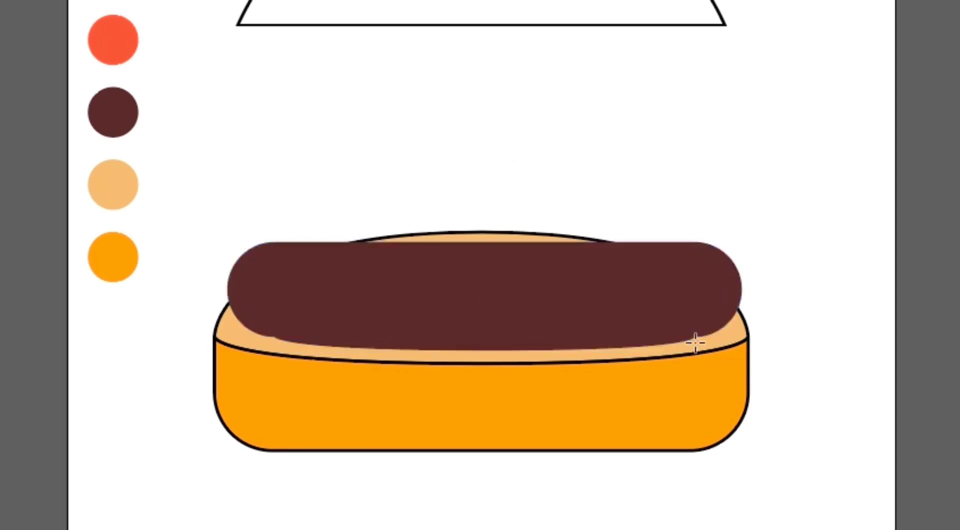
{"action": "key", "text": "z"}
{"action": "mouse_move", "coordinate": [689, 342]}
{"action": "left_mouse_down"}
{"action": "mouse_move", "coordinate": [767, 365]}
{"action": "mouse_move", "coordinate": [590, 199]}
{"action": "mouse_move", "coordinate": [562, 230]}
{"action": "left_mouse_up"}
{"action": "mouse_move", "coordinate": [605, 163]}
{"action": "left_mouse_down"}
{"action": "mouse_move", "coordinate": [604, 150]}
{"action": "mouse_move", "coordinate": [556, 239]}
{"action": "left_mouse_up"}
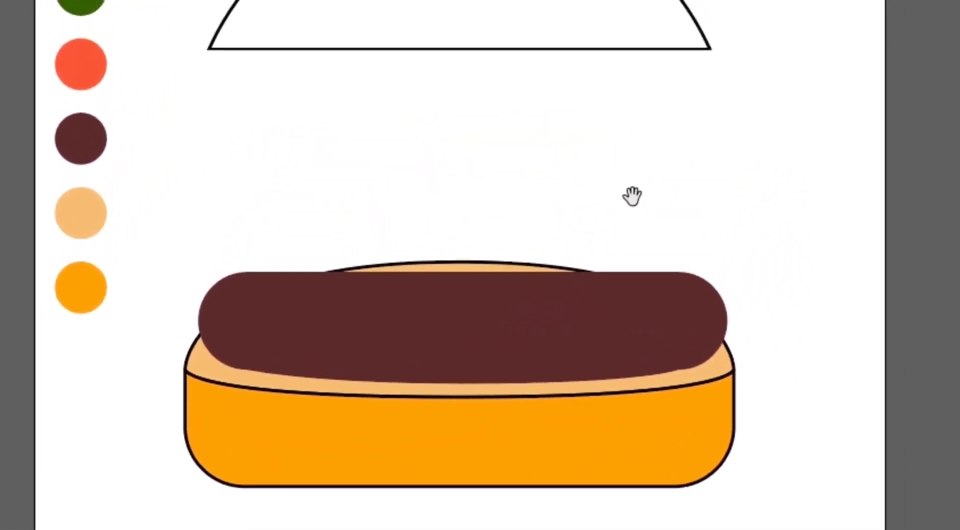
{"action": "scroll", "coordinate": [363, 150], "scroll_direction": "up", "scroll_amount": 2}
{"action": "scroll", "coordinate": [363, 150], "scroll_direction": "up", "scroll_amount": 5}
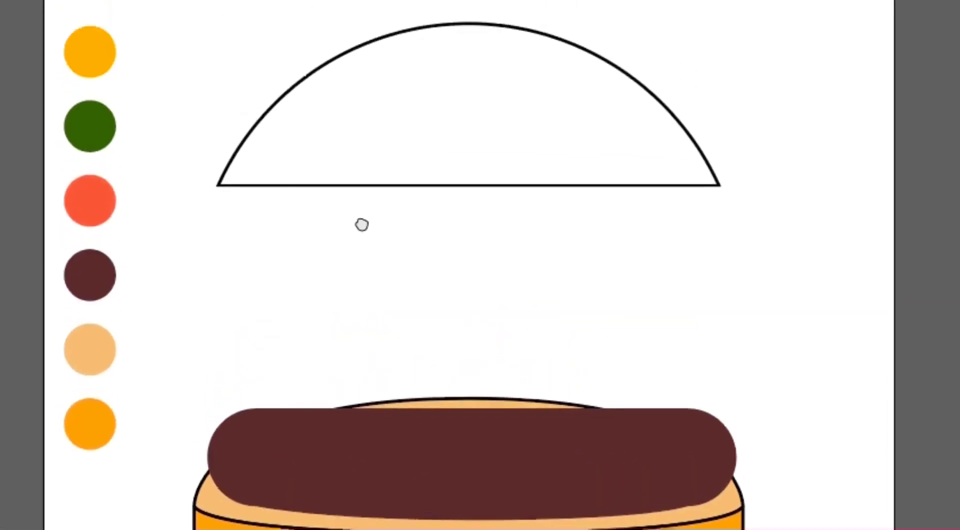
{"action": "scroll", "coordinate": [362, 150], "scroll_direction": "up", "scroll_amount": 1}
{"action": "left_click", "coordinate": [101, 77]}
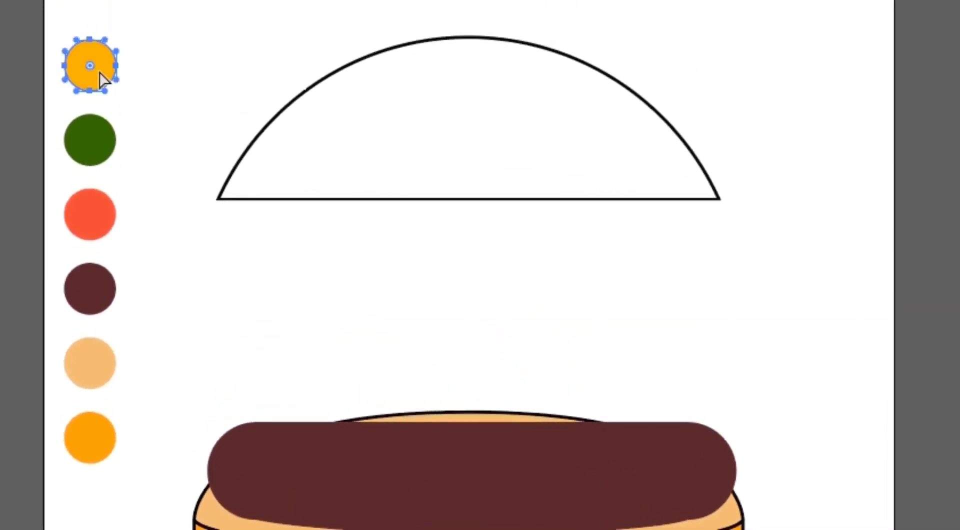
{"action": "left_click_drag", "start_coordinate": [470, 330], "coordinate": [458, 166]}
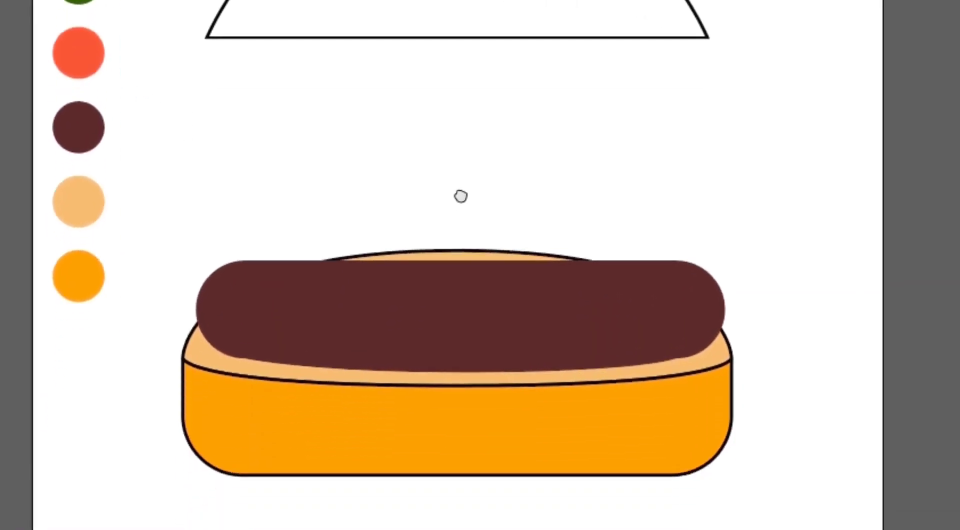
{"action": "key", "text": "z"}
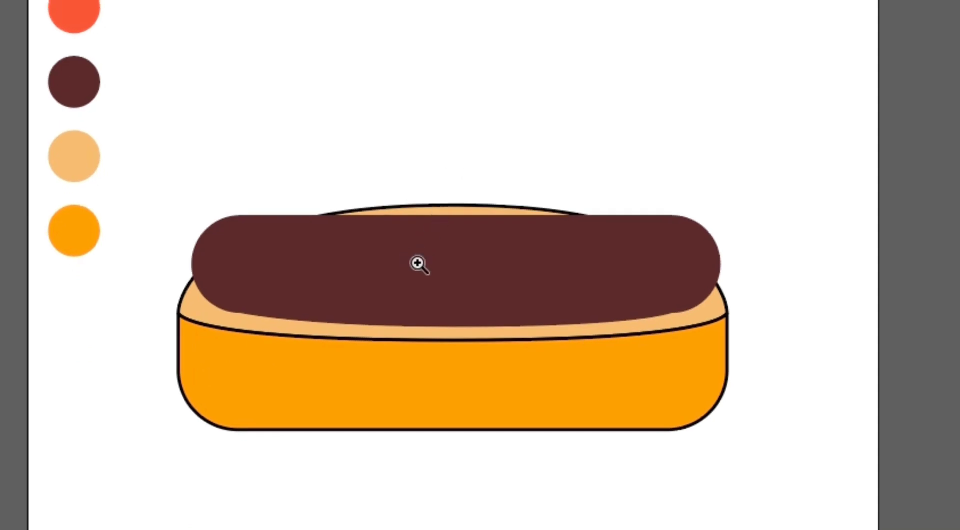
{"action": "left_click_drag", "start_coordinate": [418, 261], "coordinate": [503, 279]}
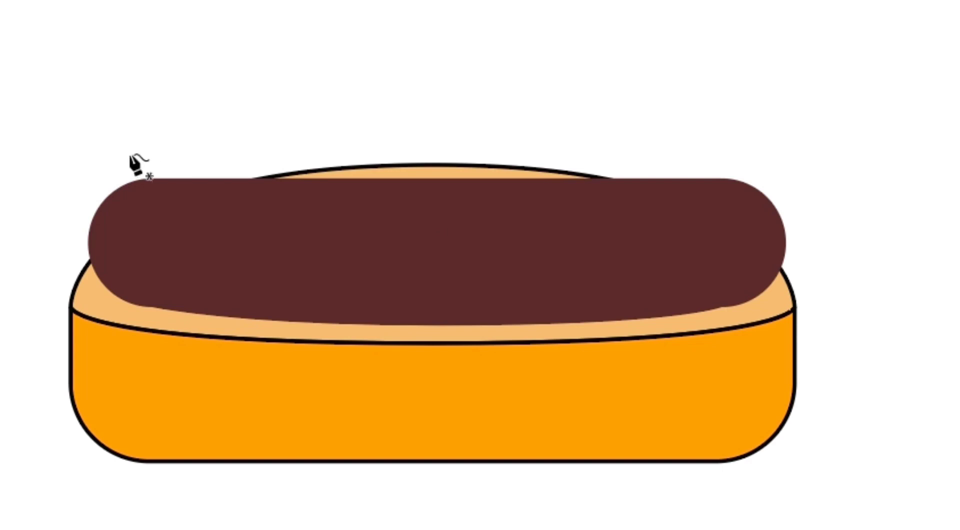
- Begin the cheese outline above the patty with its top edge and curved right side
{"action": "left_click", "coordinate": [113, 165]}
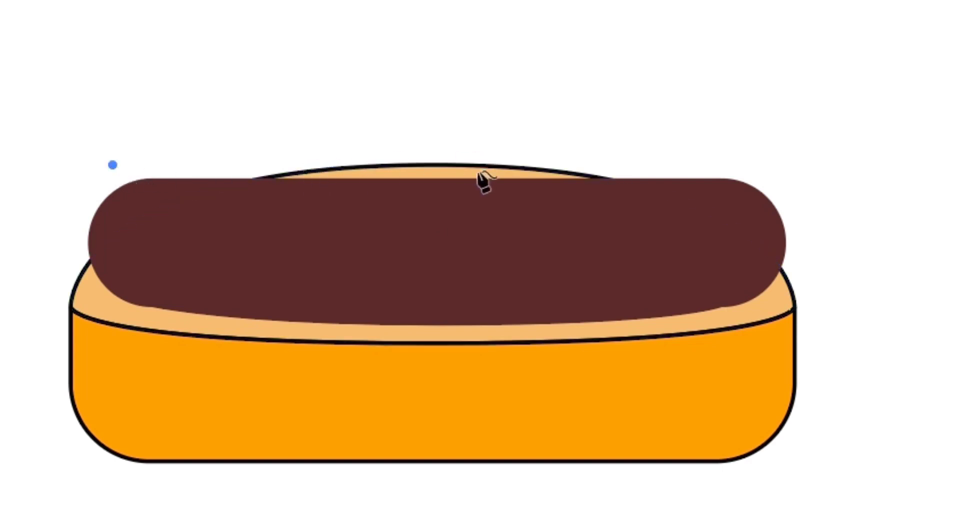
{"action": "left_click", "coordinate": [435, 152]}
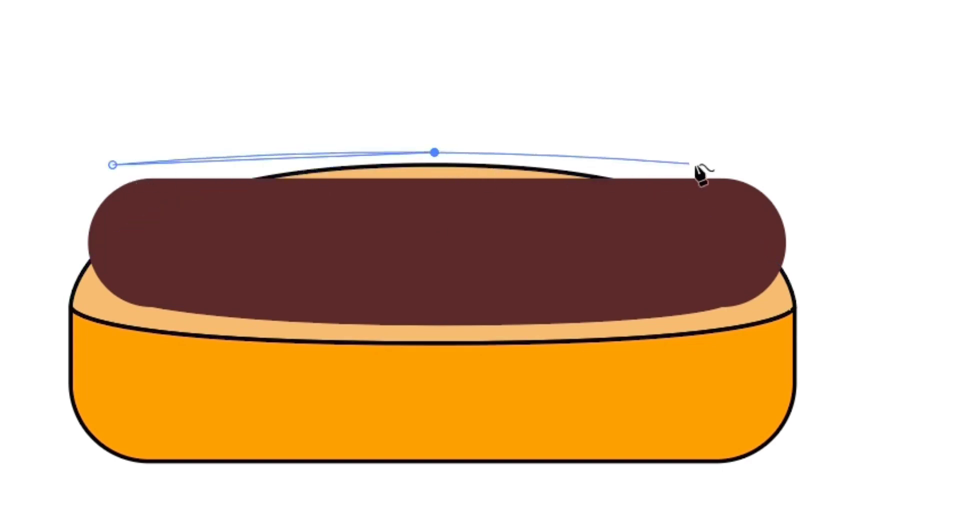
{"action": "left_click_drag", "start_coordinate": [769, 171], "coordinate": [807, 258]}
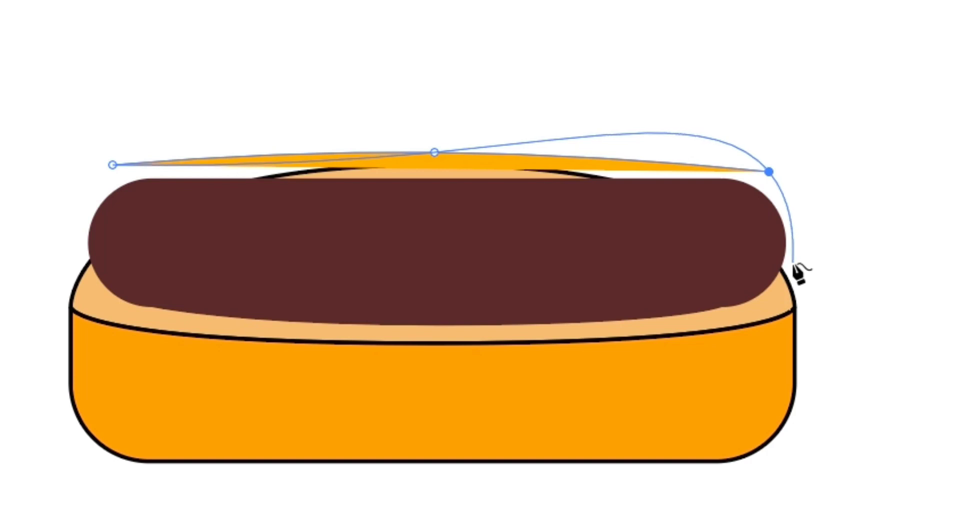
{"action": "left_click", "coordinate": [794, 263]}
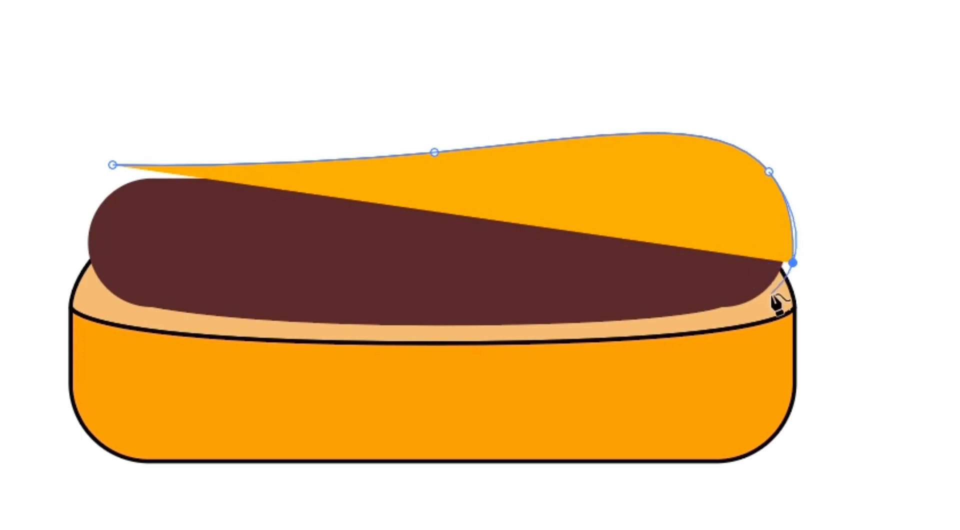
{"action": "left_click", "coordinate": [770, 296]}
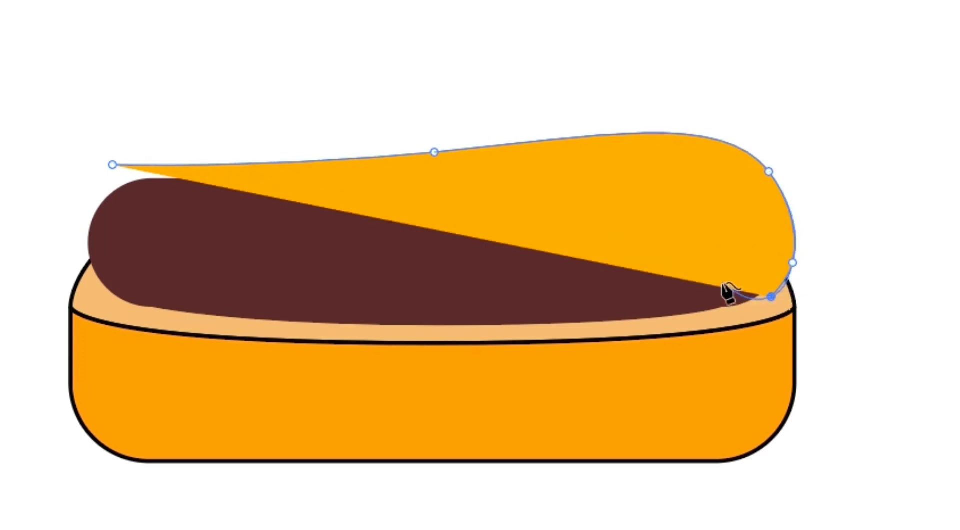
{"action": "mouse_move", "coordinate": [724, 283]}
{"action": "left_mouse_down"}
{"action": "mouse_move", "coordinate": [703, 255]}
{"action": "mouse_move", "coordinate": [672, 265]}
{"action": "mouse_move", "coordinate": [675, 255]}
{"action": "left_mouse_up"}
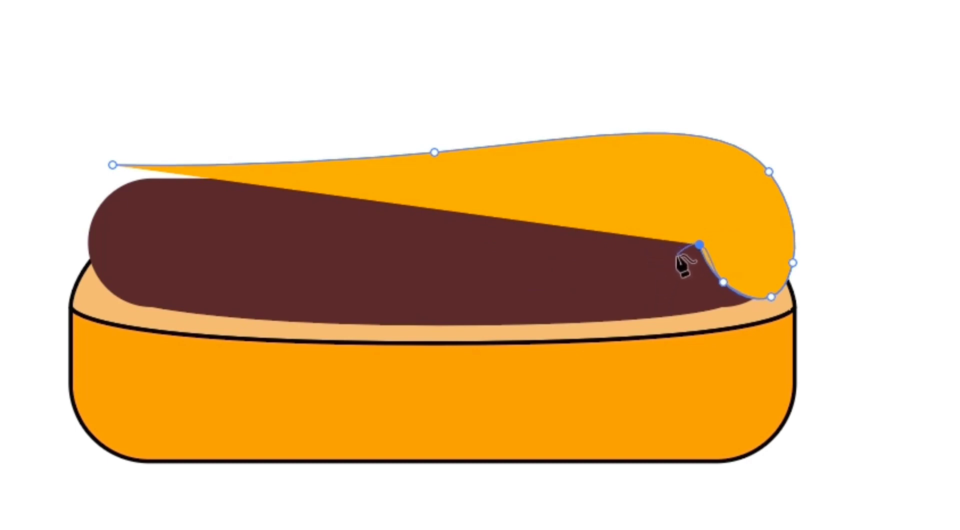
- Shape the rightmost cheese drip hanging over the patty
{"action": "left_click", "coordinate": [676, 255]}
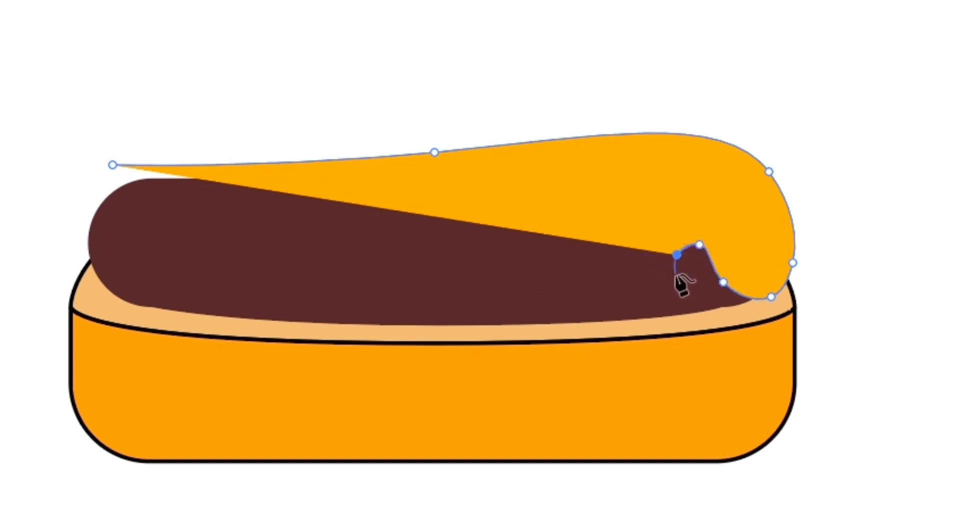
{"action": "left_click", "coordinate": [670, 307]}
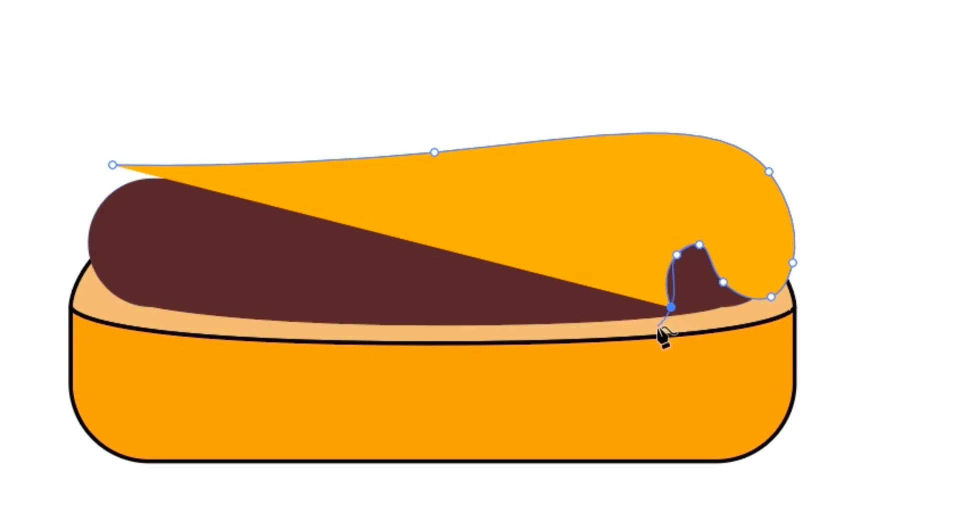
{"action": "left_click", "coordinate": [659, 327]}
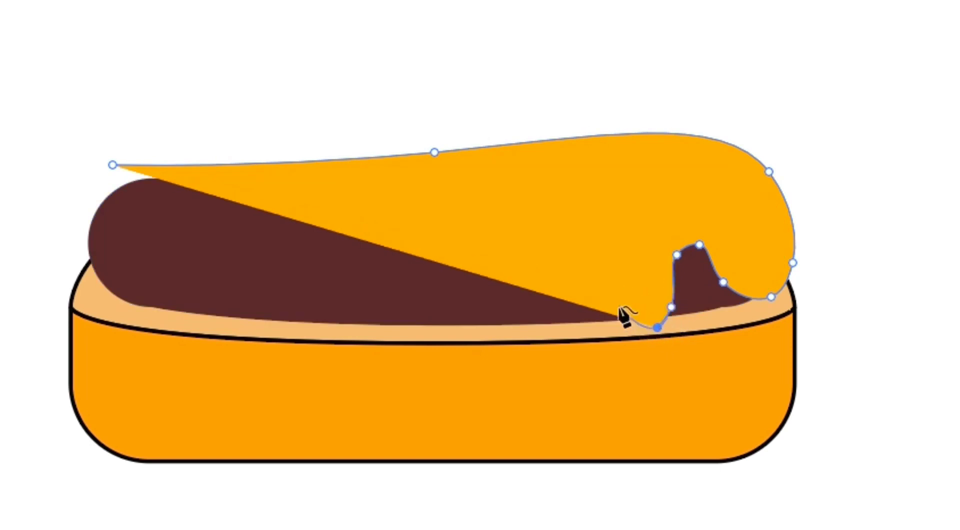
{"action": "left_click_drag", "start_coordinate": [620, 307], "coordinate": [607, 274]}
{"action": "left_click", "coordinate": [604, 261]}
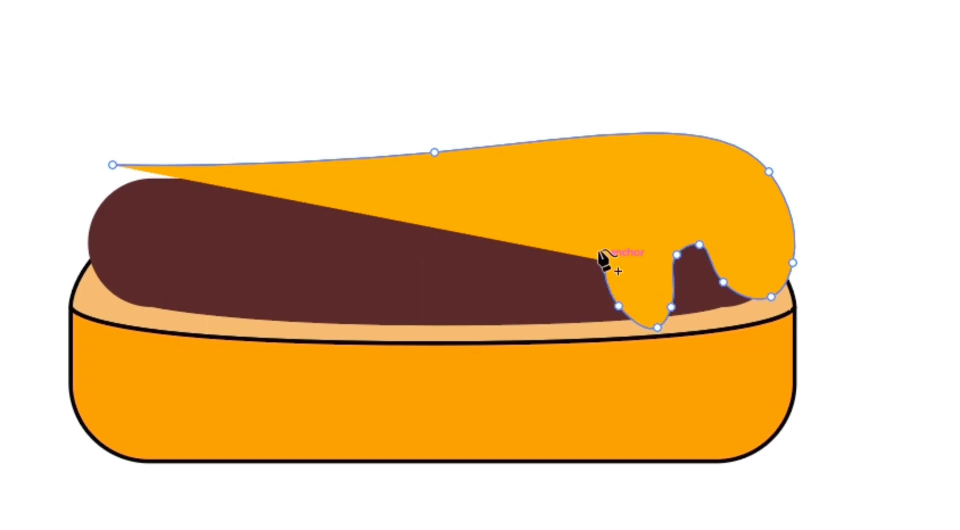
{"action": "left_click", "coordinate": [578, 209]}
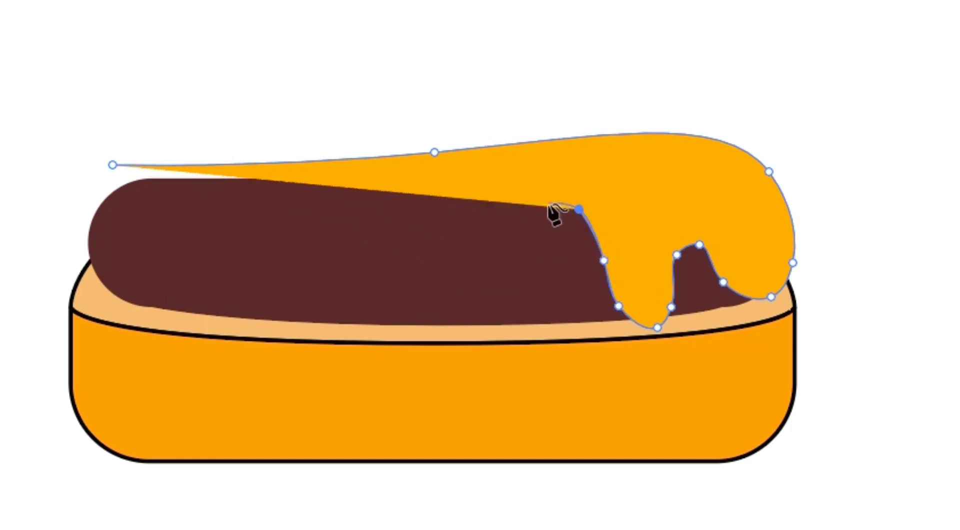
- Draw a long middle cheese drip reaching down onto the bottom bun
{"action": "left_click", "coordinate": [549, 204]}
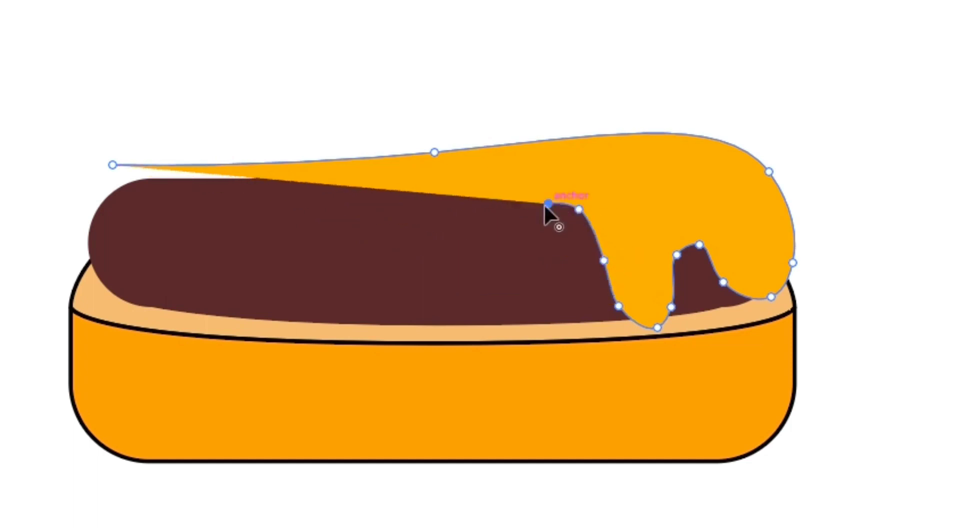
{"action": "left_click", "coordinate": [530, 246]}
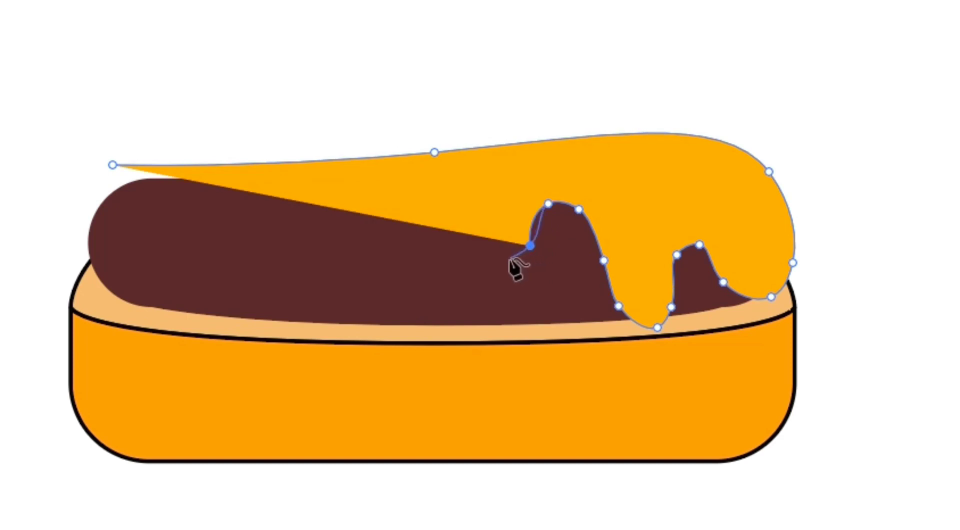
{"action": "left_click", "coordinate": [509, 259]}
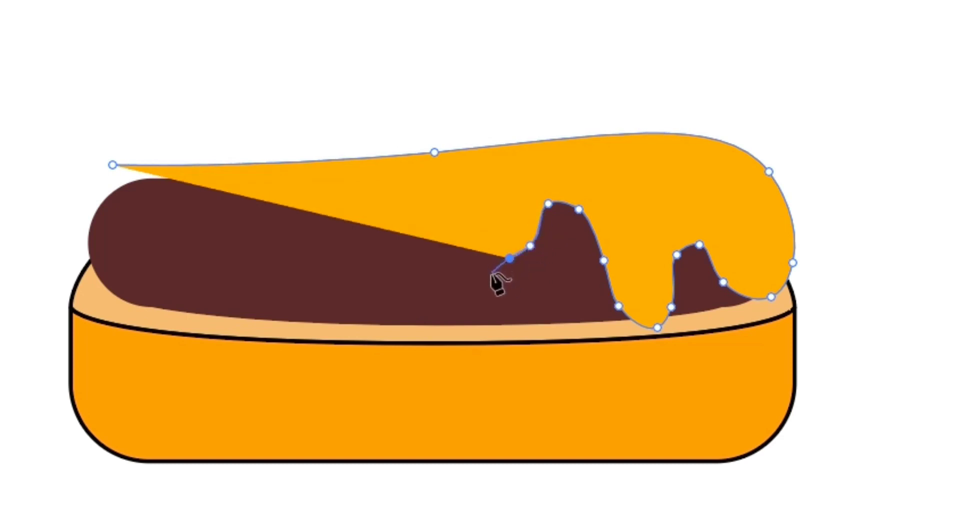
{"action": "left_click", "coordinate": [492, 273]}
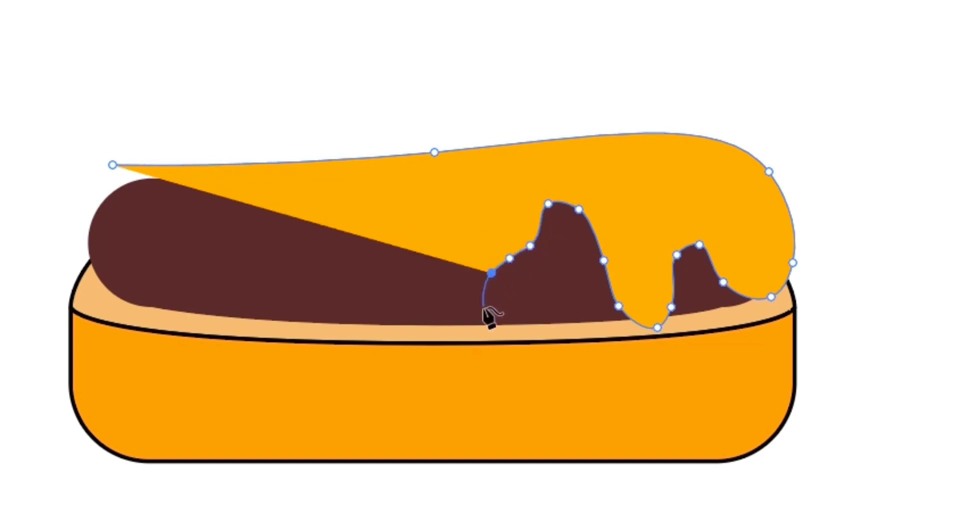
{"action": "left_click", "coordinate": [483, 307]}
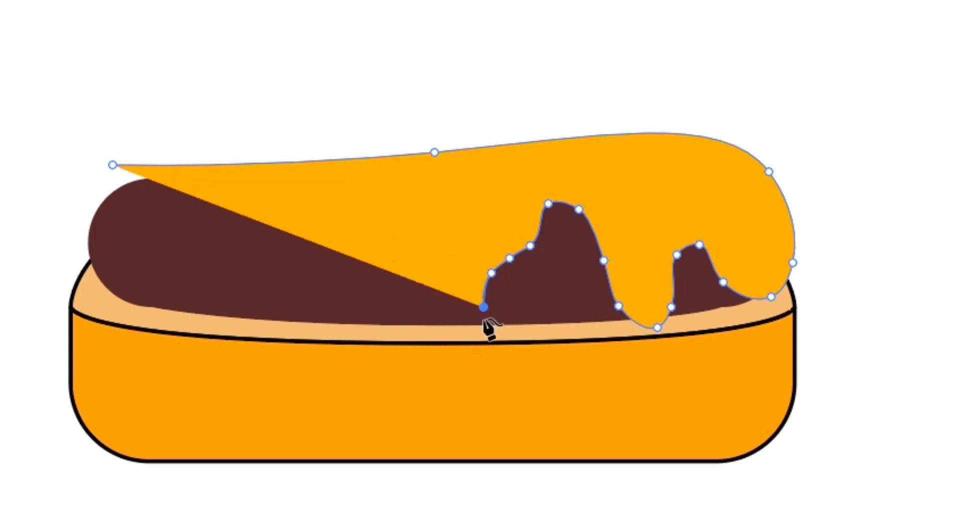
{"action": "left_click", "coordinate": [475, 350]}
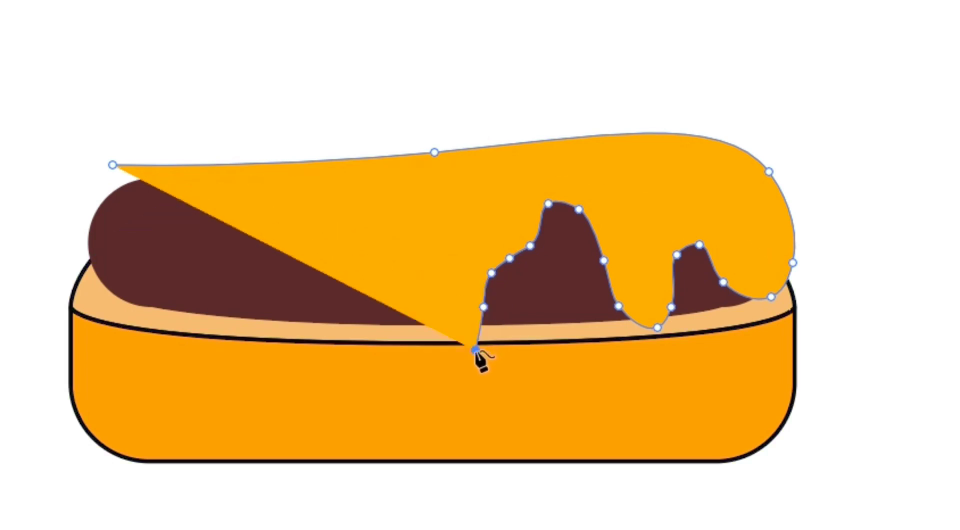
{"action": "left_click", "coordinate": [449, 358]}
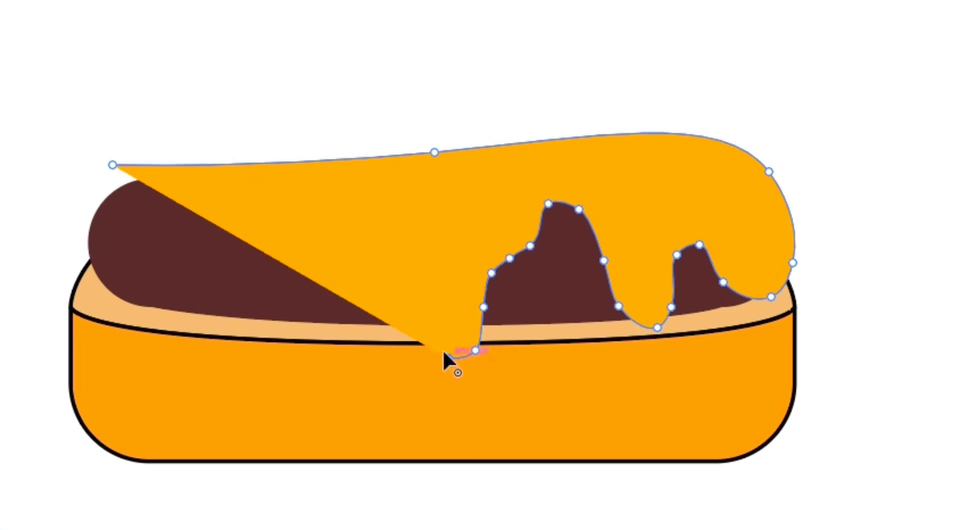
- Add the next cheese drip to the left, extending down to the bun
{"action": "left_click", "coordinate": [430, 292]}
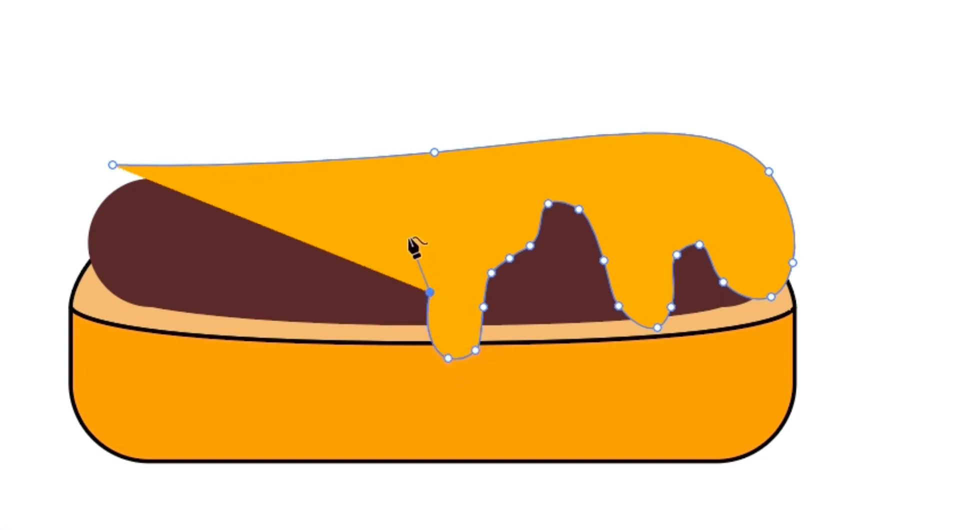
{"action": "left_click_drag", "start_coordinate": [409, 237], "coordinate": [381, 247]}
{"action": "left_click", "coordinate": [356, 247]}
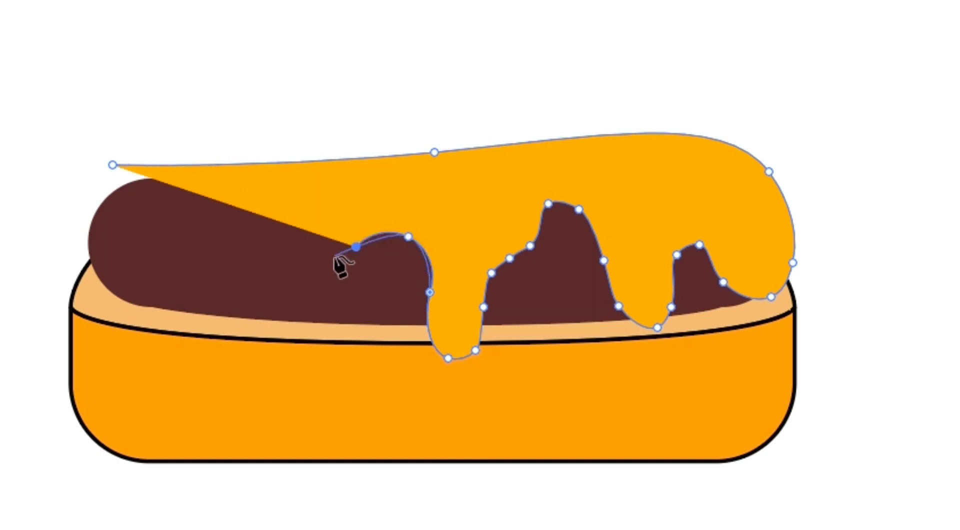
{"action": "left_click", "coordinate": [318, 269]}
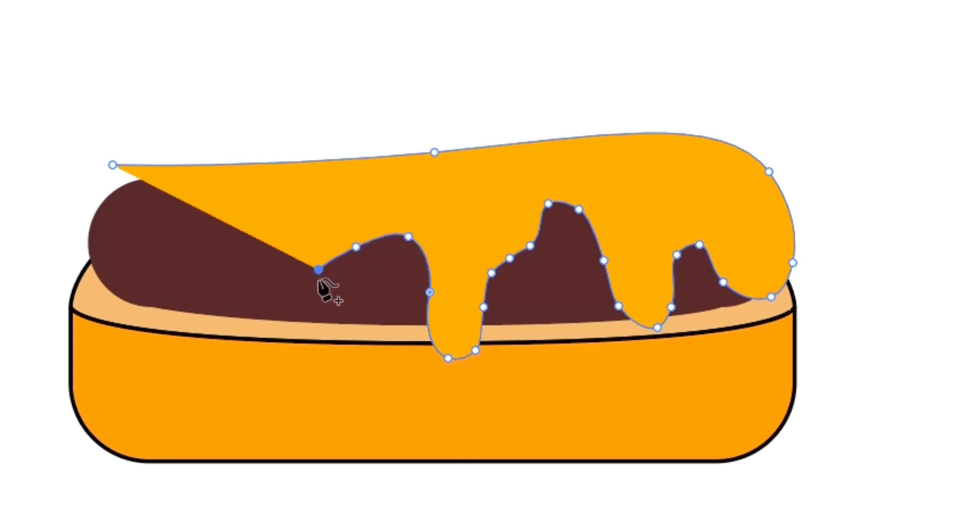
{"action": "left_click", "coordinate": [306, 303]}
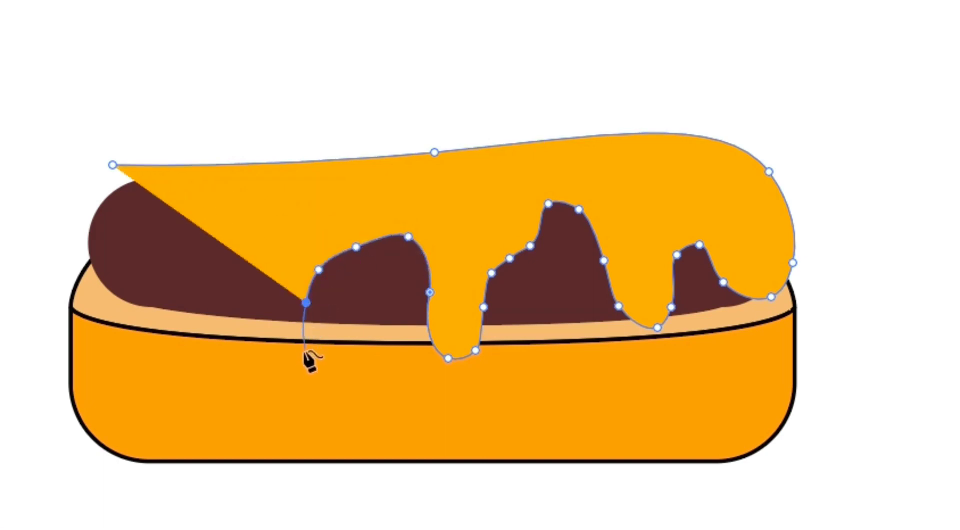
{"action": "left_click", "coordinate": [292, 326]}
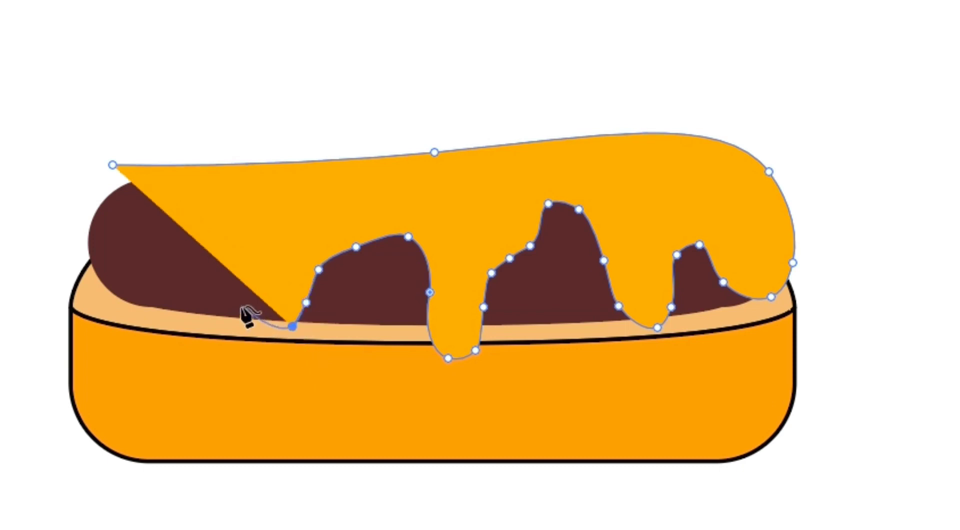
{"action": "left_click_drag", "start_coordinate": [241, 306], "coordinate": [238, 295]}
- Add the leftmost drip, curve the left side upward, and close the cheese shape
{"action": "left_click", "coordinate": [214, 239]}
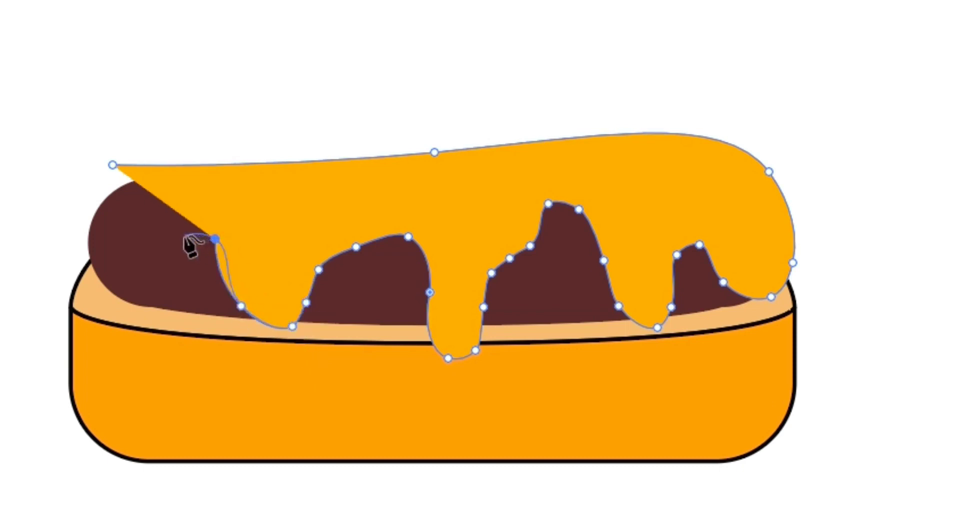
{"action": "left_click", "coordinate": [184, 236]}
{"action": "left_click", "coordinate": [159, 273]}
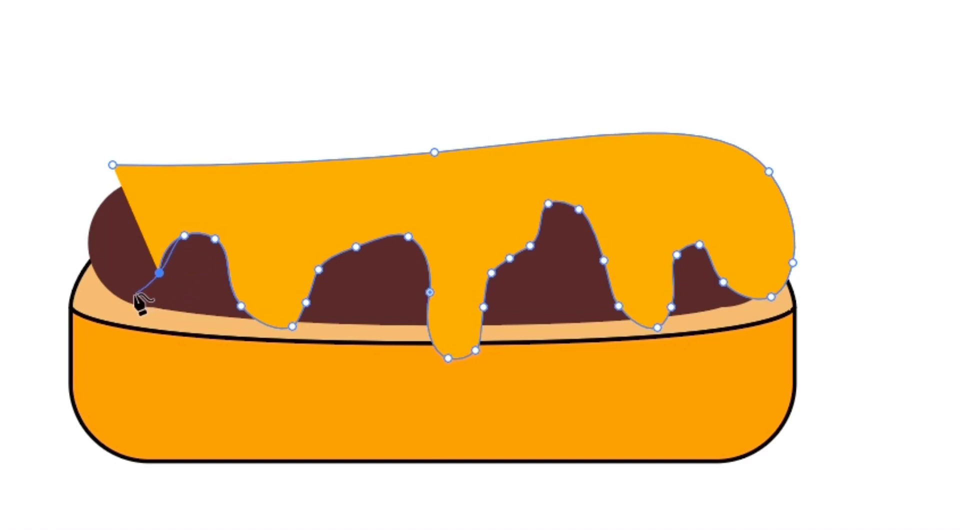
{"action": "left_click", "coordinate": [133, 293]}
{"action": "left_click", "coordinate": [113, 311]}
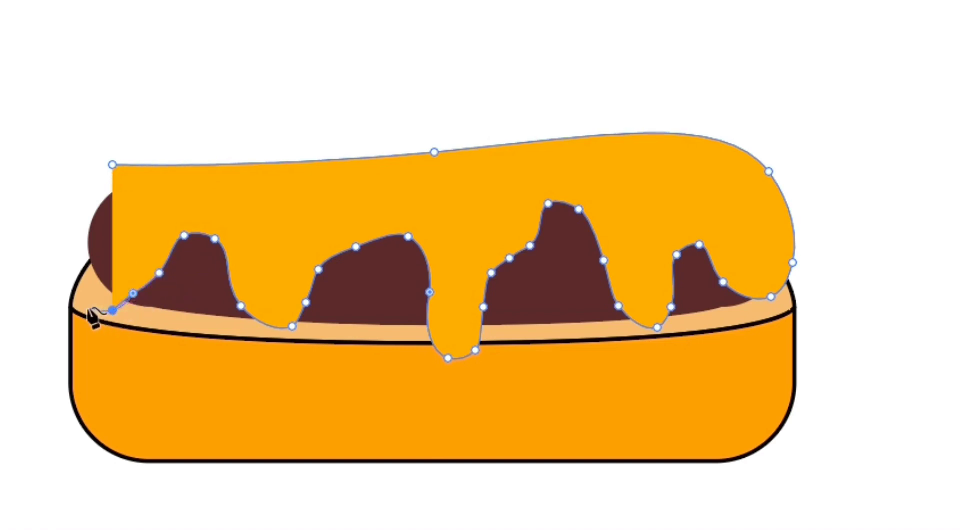
{"action": "left_click", "coordinate": [64, 283]}
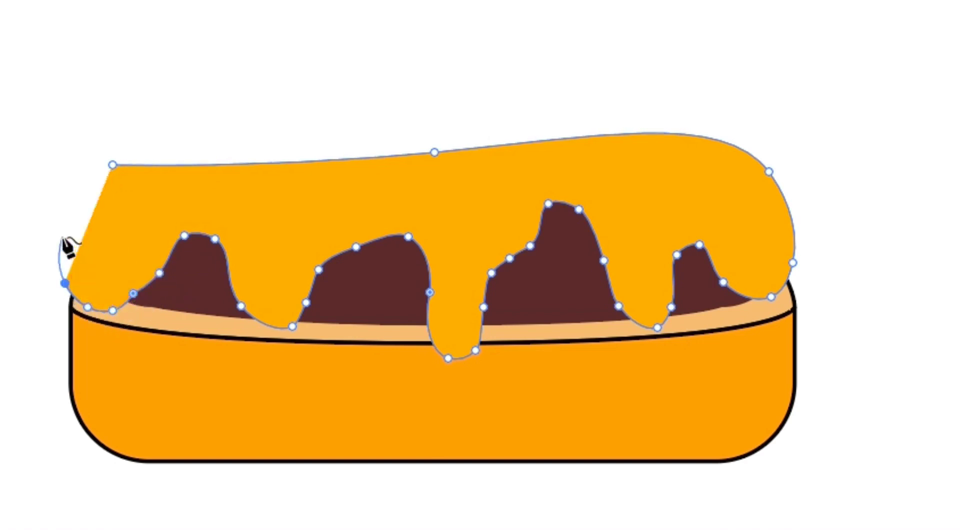
{"action": "left_click", "coordinate": [62, 236]}
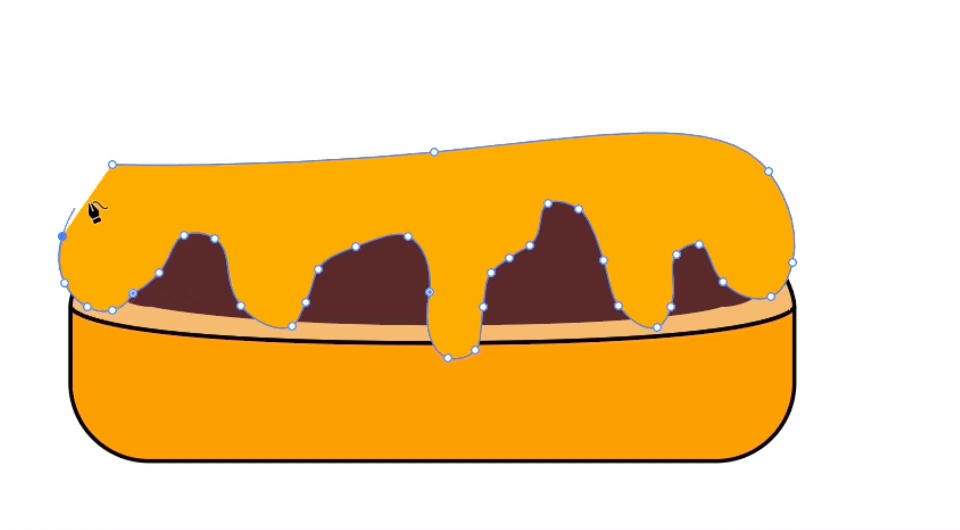
{"action": "left_click", "coordinate": [112, 166]}
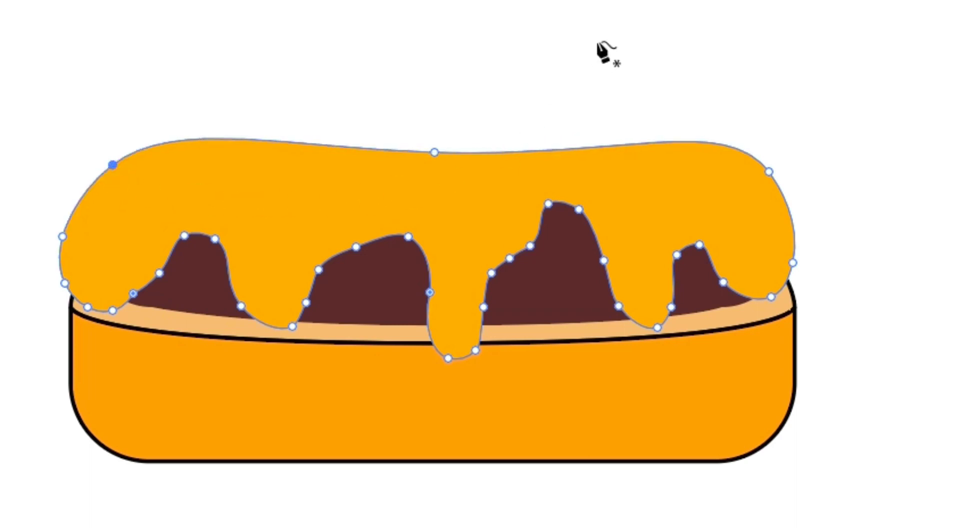
{"action": "left_click", "coordinate": [578, 64], "text": "ctrl"}
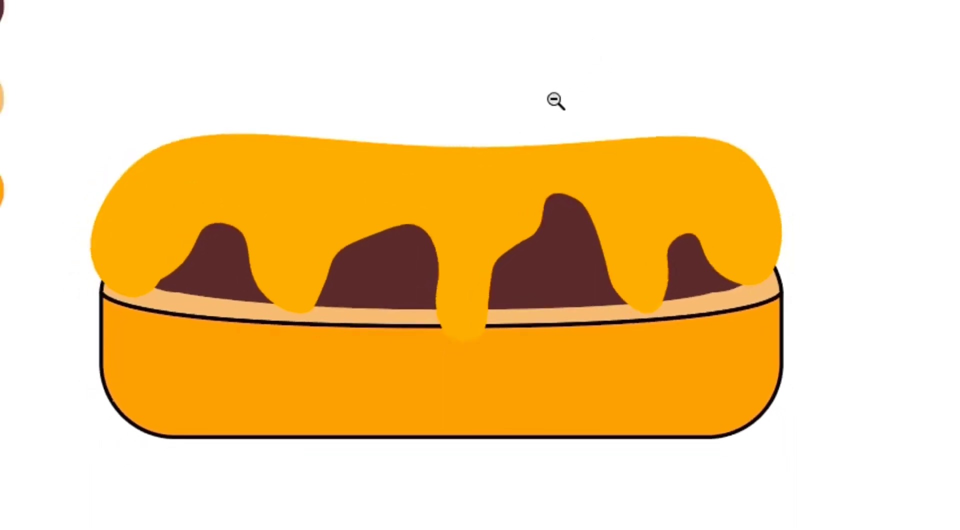
- Duplicate the rounded patty above the cheese and fill the copy with the red swatch
{"action": "left_click_drag", "start_coordinate": [578, 64], "coordinate": [536, 122]}
{"action": "scroll", "coordinate": [535, 142], "scroll_direction": "up", "scroll_amount": 2}
{"action": "scroll", "coordinate": [531, 195], "scroll_direction": "up", "scroll_amount": 3}
{"action": "scroll", "coordinate": [531, 195], "scroll_direction": "up", "scroll_amount": 2}
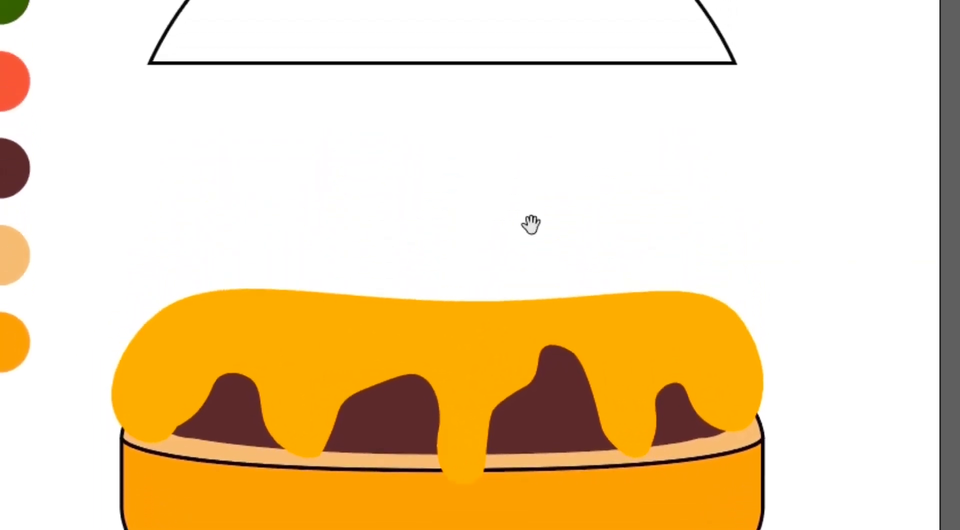
{"action": "left_click", "coordinate": [556, 416]}
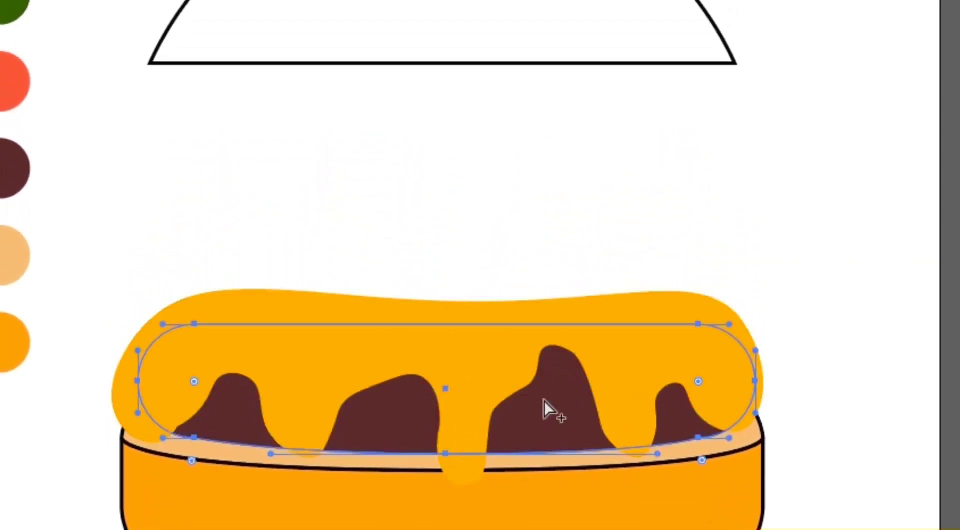
{"action": "left_click_drag", "start_coordinate": [544, 401], "coordinate": [547, 215]}
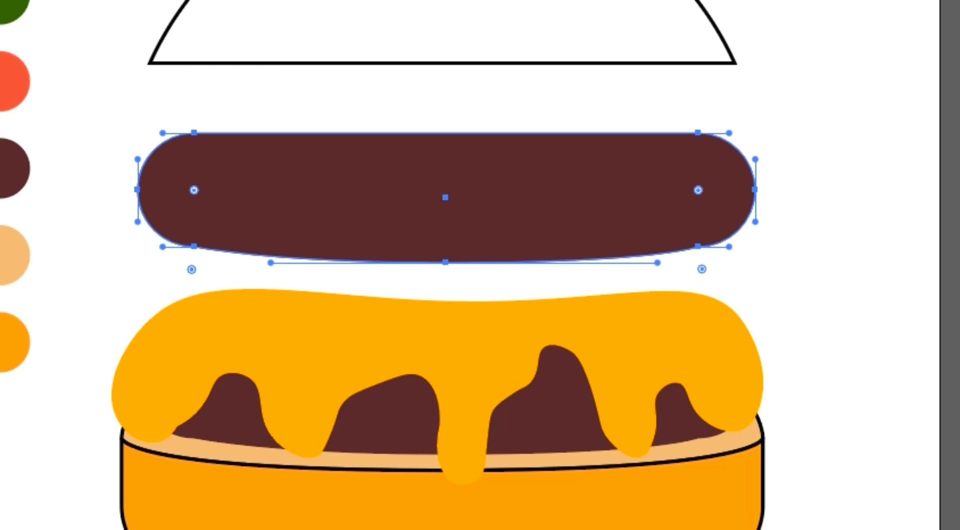
{"action": "left_click", "coordinate": [16, 81]}
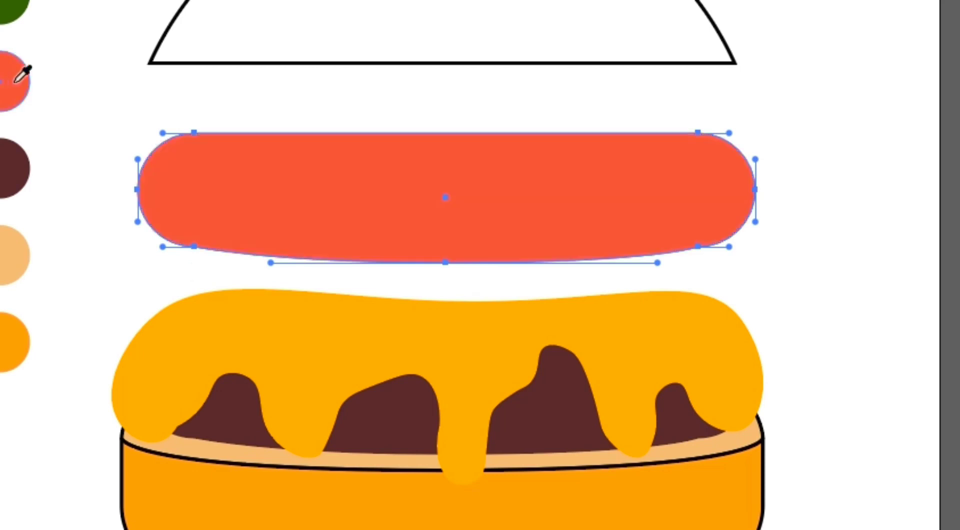
{"action": "key", "text": "a"}
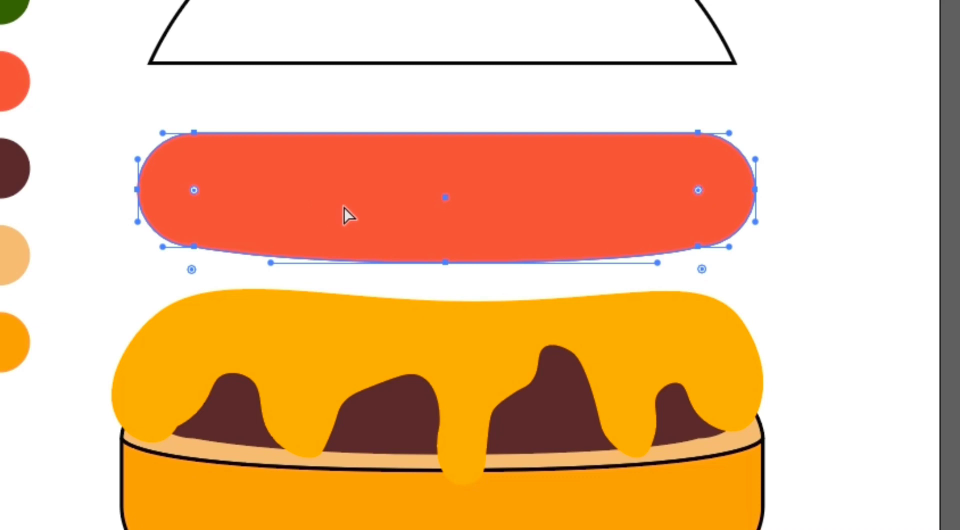
{"action": "key", "text": "v"}
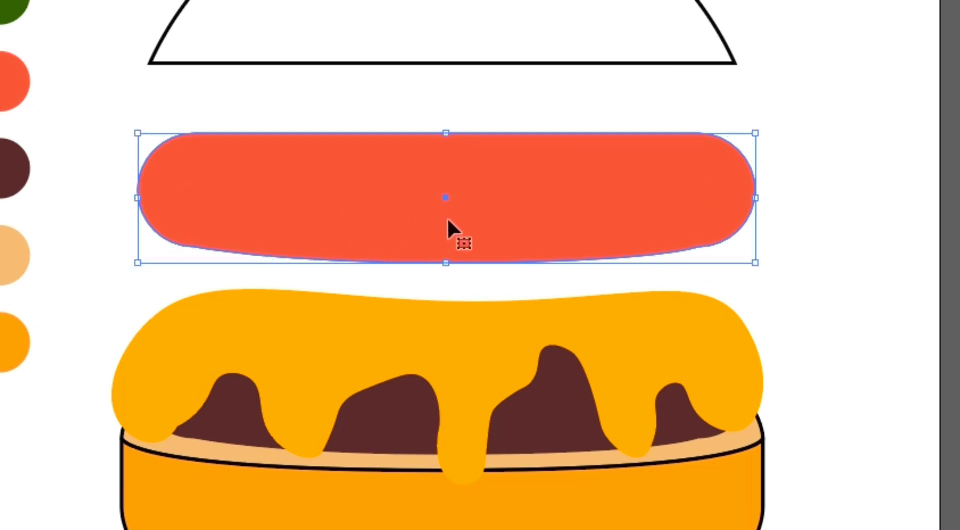
- Resize, tilt and move the red shape onto the cheese as a tomato slice
{"action": "left_click_drag", "start_coordinate": [755, 262], "coordinate": [415, 210]}
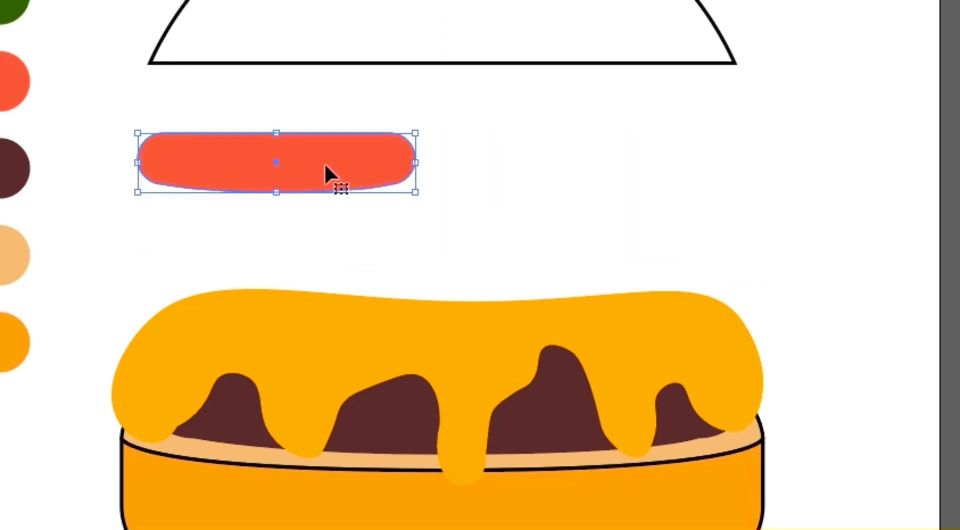
{"action": "left_click_drag", "start_coordinate": [325, 173], "coordinate": [311, 295]}
{"action": "left_click_drag", "start_coordinate": [408, 253], "coordinate": [400, 235]}
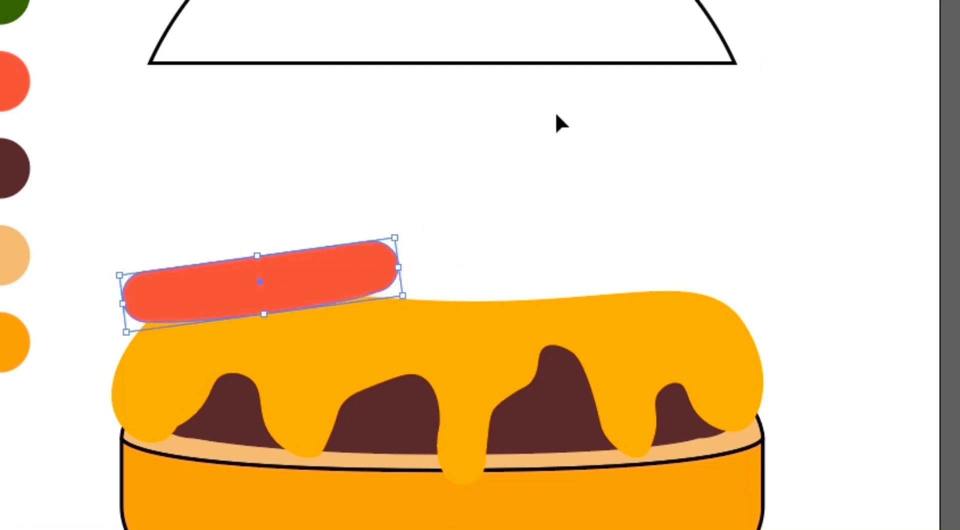
{"action": "left_click", "coordinate": [521, 173]}
{"action": "left_click", "coordinate": [310, 267]}
{"action": "left_click_drag", "start_coordinate": [395, 266], "coordinate": [440, 270]}
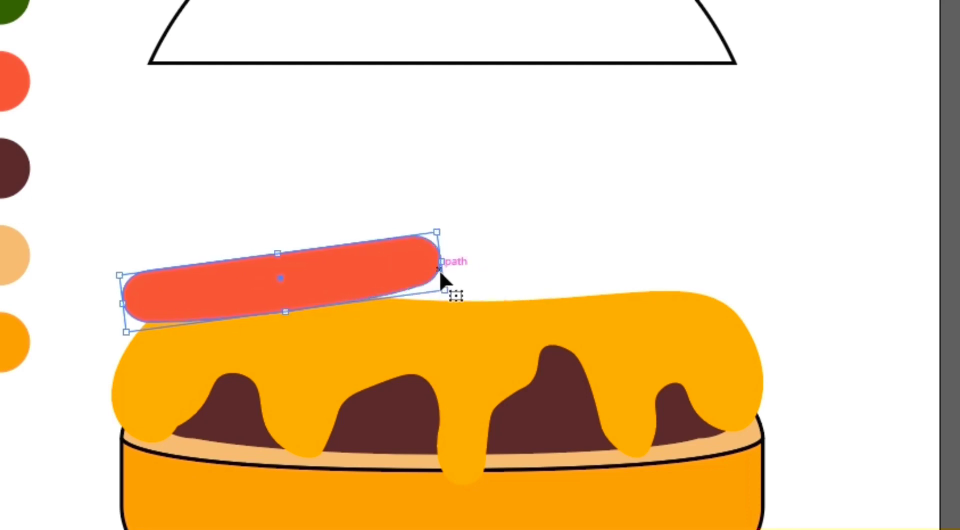
{"action": "left_click_drag", "start_coordinate": [292, 309], "coordinate": [288, 322]}
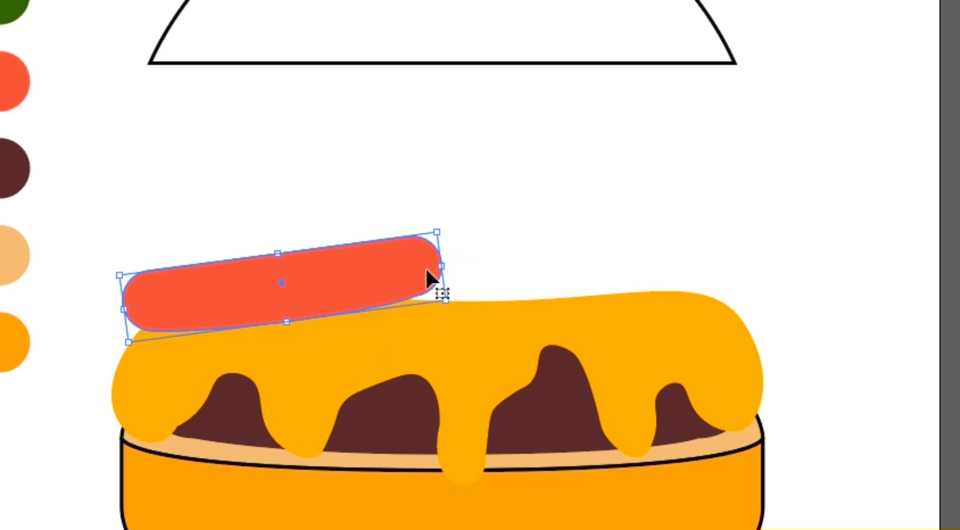
{"action": "left_click_drag", "start_coordinate": [442, 294], "coordinate": [431, 339]}
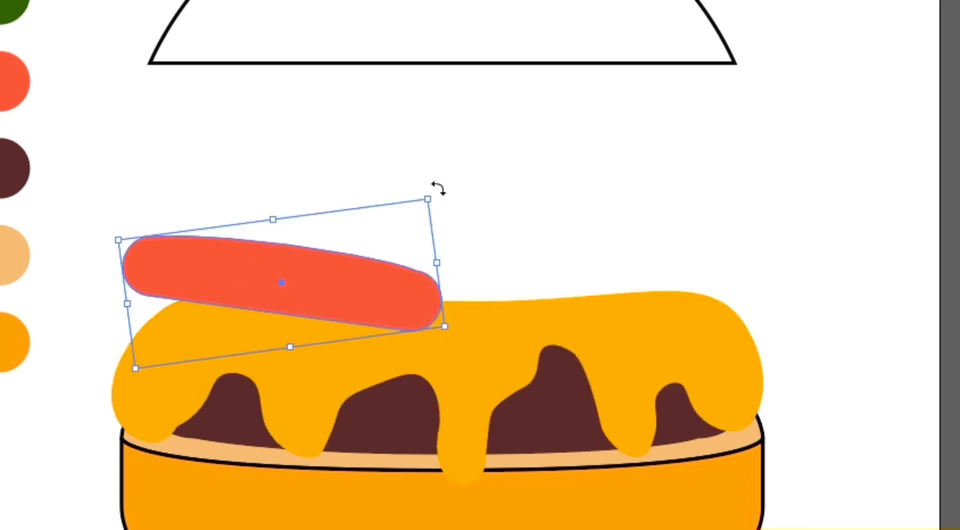
{"action": "left_click_drag", "start_coordinate": [438, 189], "coordinate": [394, 159]}
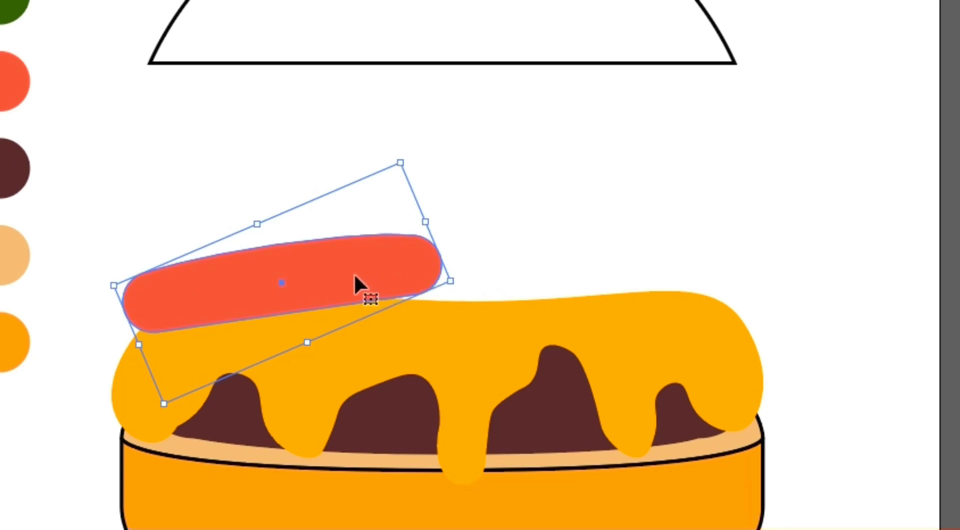
- Copy the slice to the right and fine-tune both slices' tilt, size and position
{"action": "left_click_drag", "start_coordinate": [359, 283], "coordinate": [643, 260]}
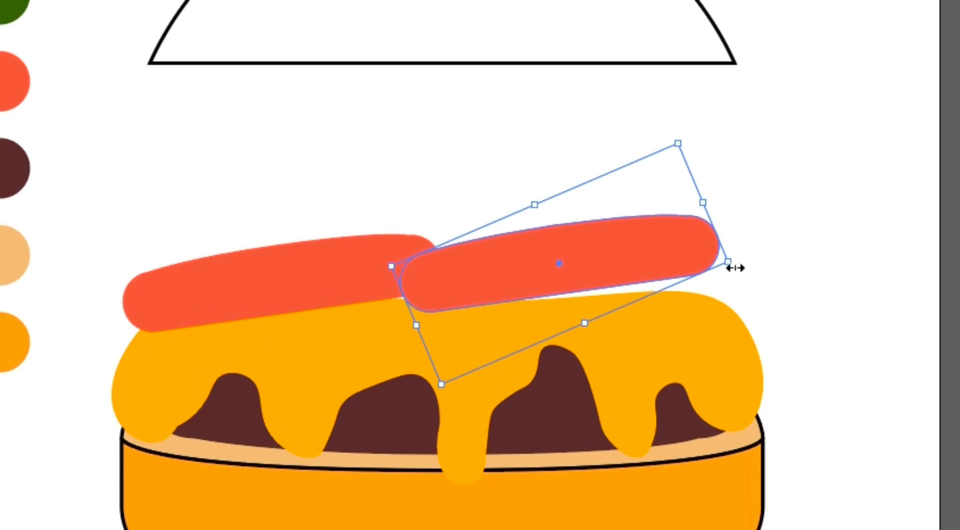
{"action": "left_click_drag", "start_coordinate": [740, 259], "coordinate": [738, 288]}
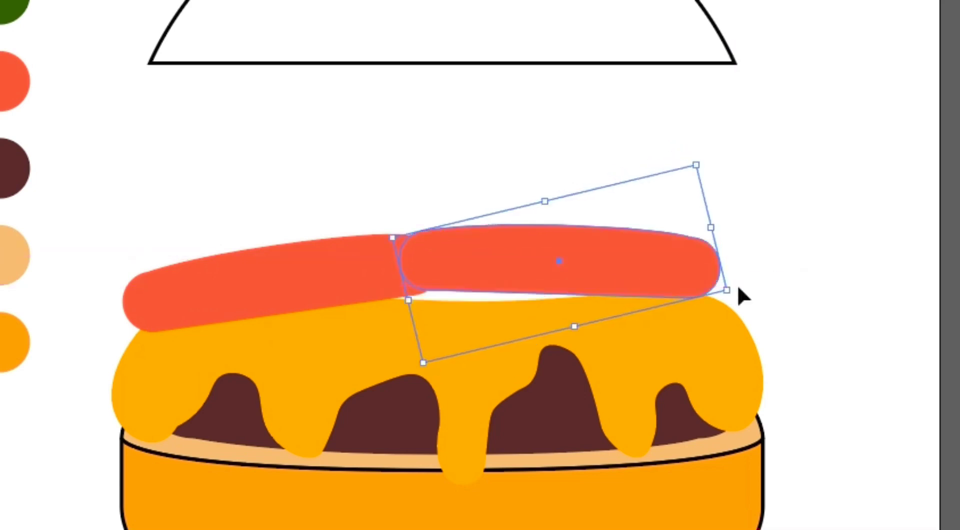
{"action": "left_click_drag", "start_coordinate": [633, 264], "coordinate": [645, 278]}
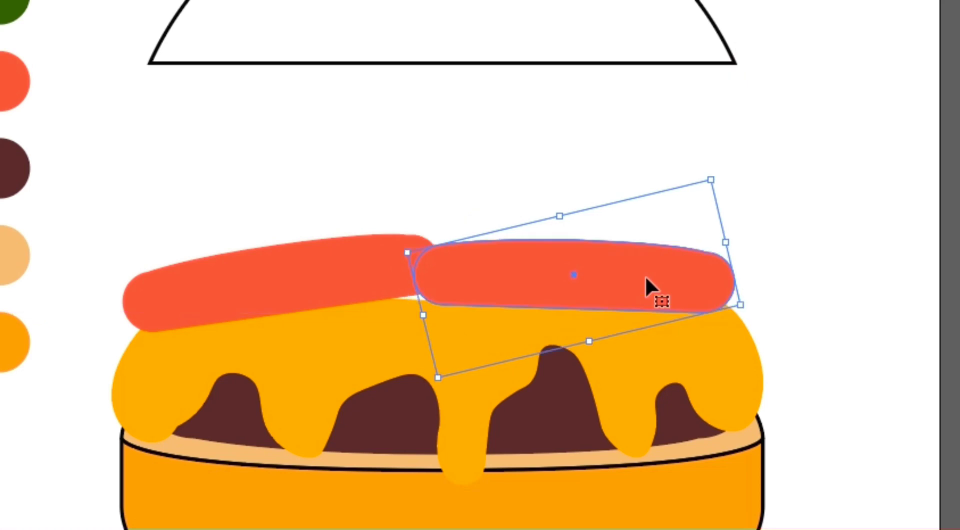
{"action": "left_click_drag", "start_coordinate": [343, 278], "coordinate": [345, 286]}
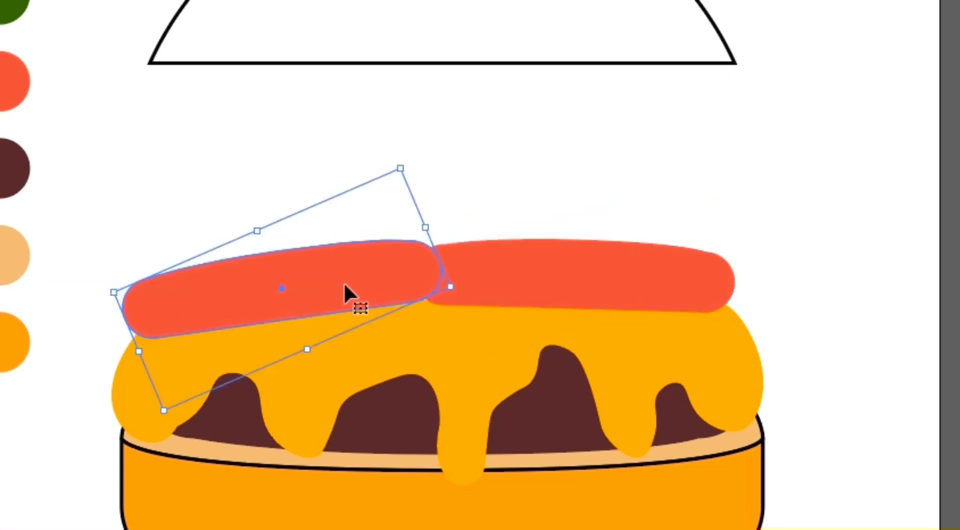
{"action": "left_click", "coordinate": [635, 136]}
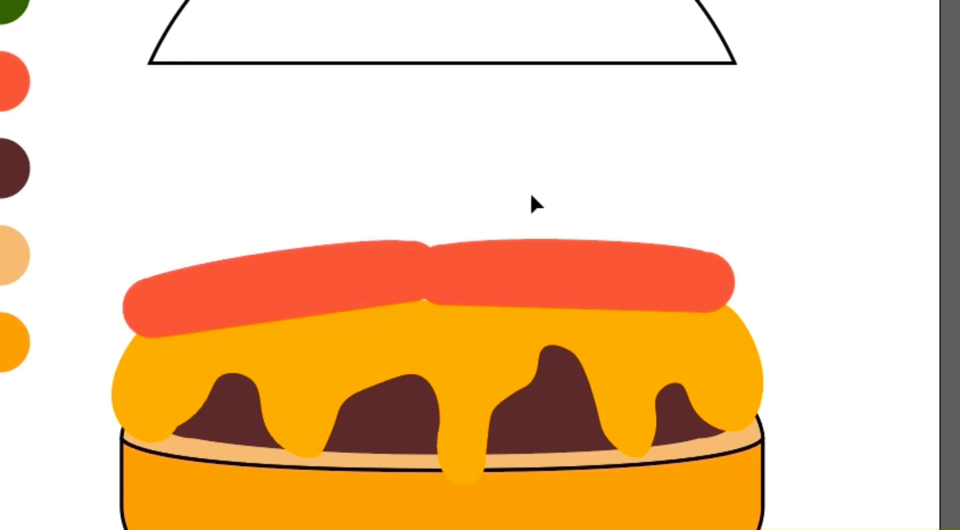
{"action": "left_click", "coordinate": [399, 274]}
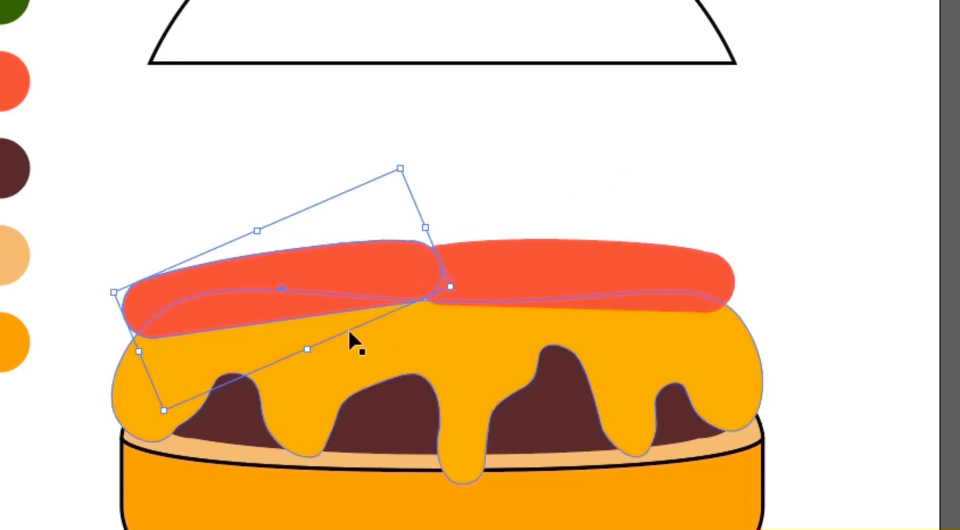
{"action": "left_click_drag", "start_coordinate": [307, 350], "coordinate": [312, 356]}
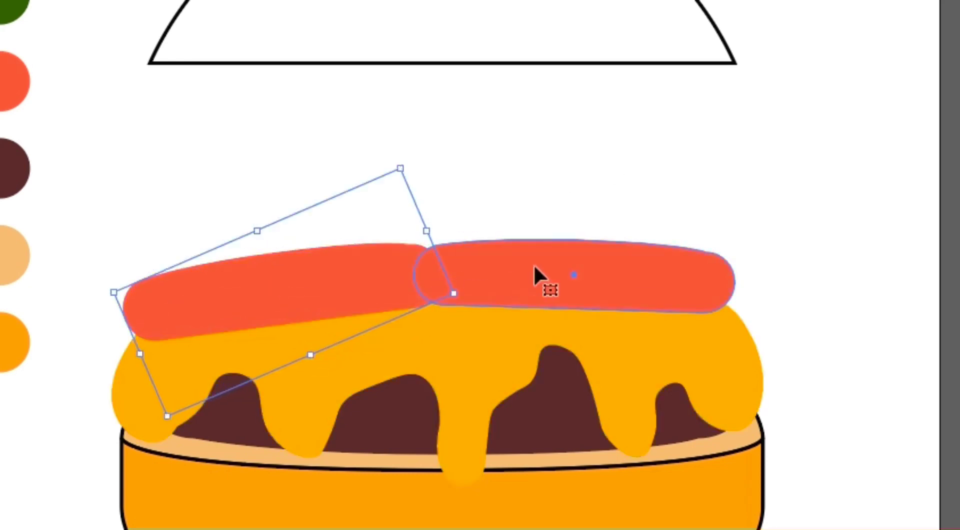
{"action": "left_click", "coordinate": [545, 270]}
{"action": "left_click_drag", "start_coordinate": [557, 218], "coordinate": [559, 212]}
{"action": "key", "text": "a"}
{"action": "key", "text": "ctrl+shift+a"}
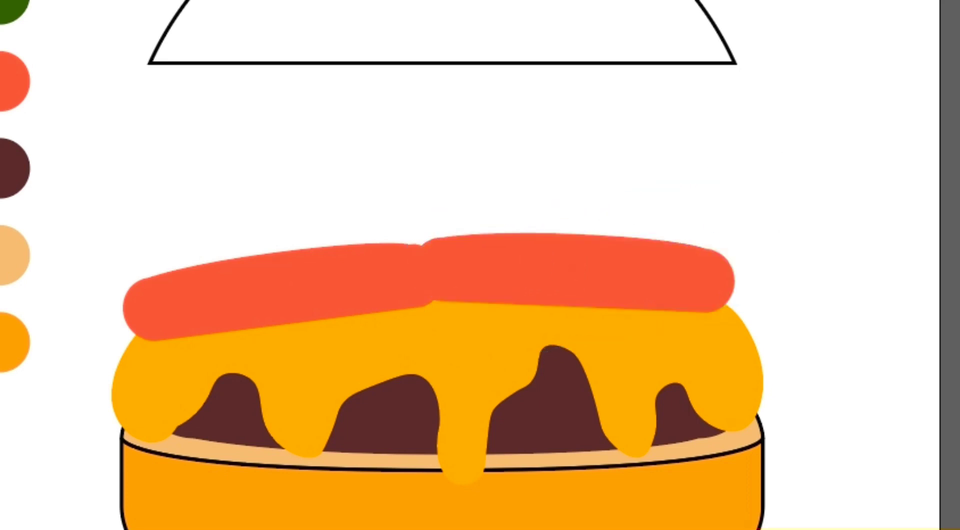
- Give both tomato slices, the dripping cheese and the patty a black (000000) outline
{"action": "left_click", "coordinate": [542, 283]}
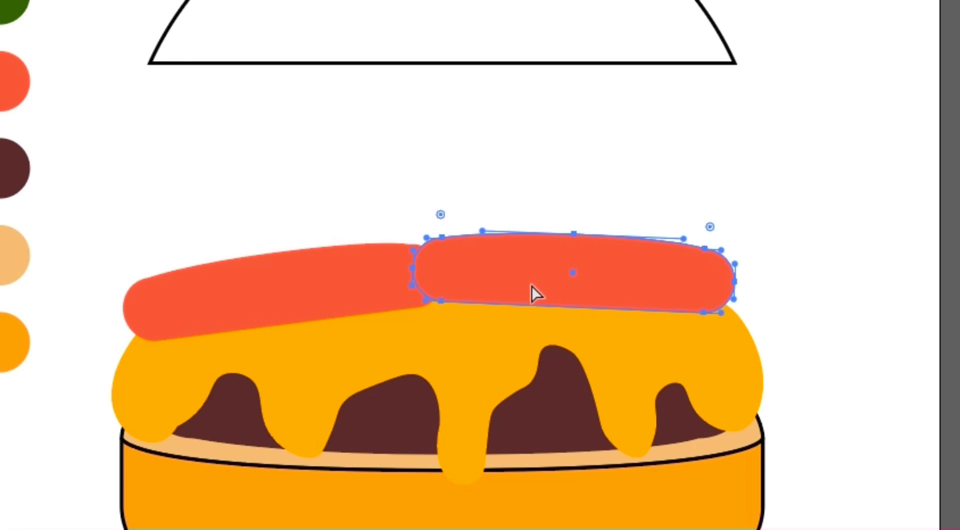
{"action": "left_click", "coordinate": [317, 289], "text": "shift"}
{"action": "left_click", "coordinate": [452, 373], "text": "shift"}
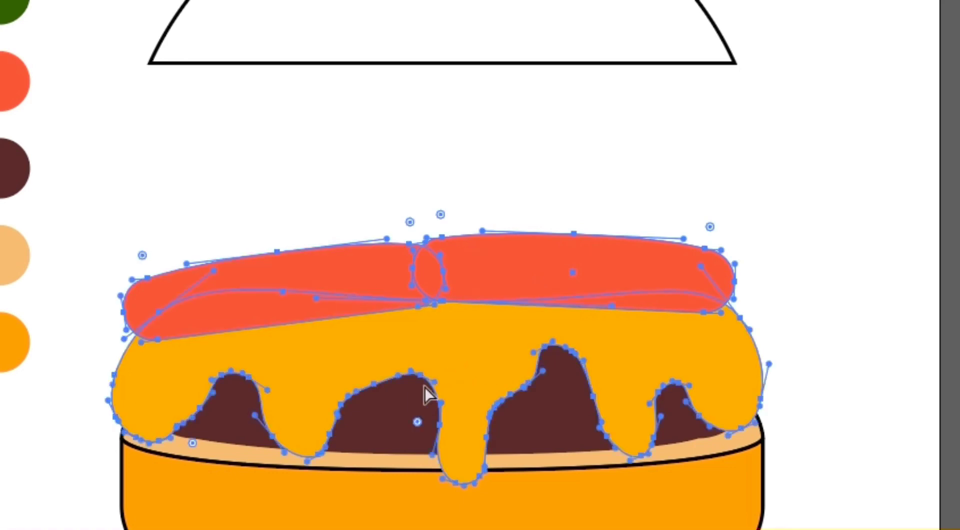
{"action": "left_click", "coordinate": [395, 413], "text": "shift"}
{"action": "double_click", "coordinate": [15, 168]}
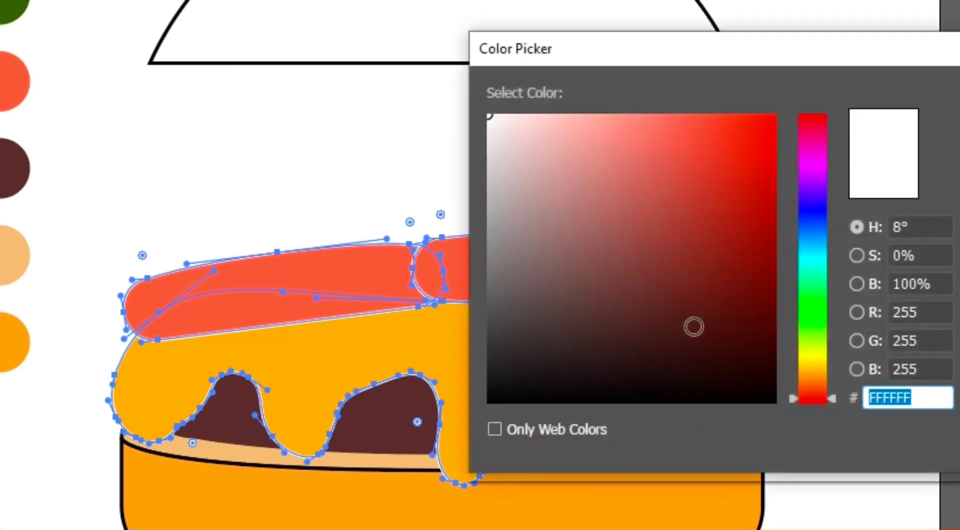
{"action": "left_click_drag", "start_coordinate": [694, 326], "coordinate": [616, 402]}
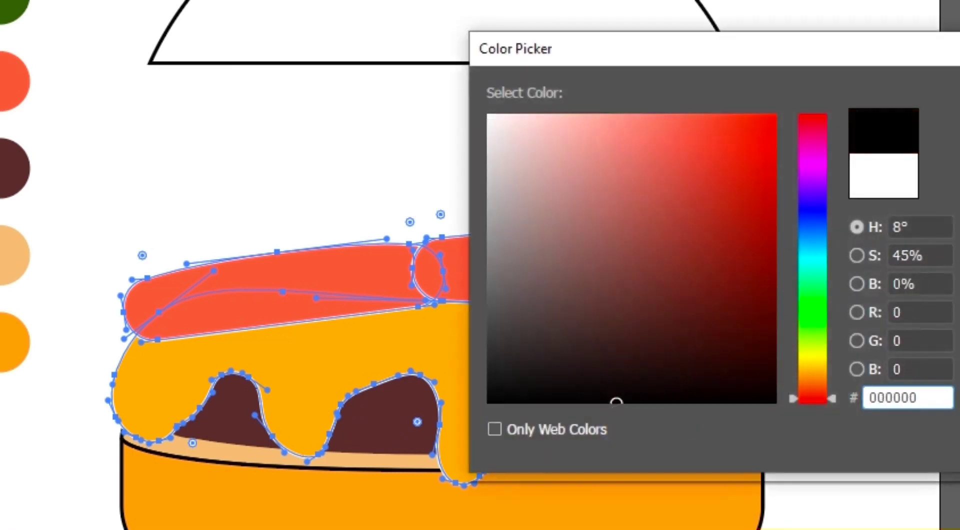
{"action": "key", "text": "Return"}
{"action": "left_click", "coordinate": [895, 180]}
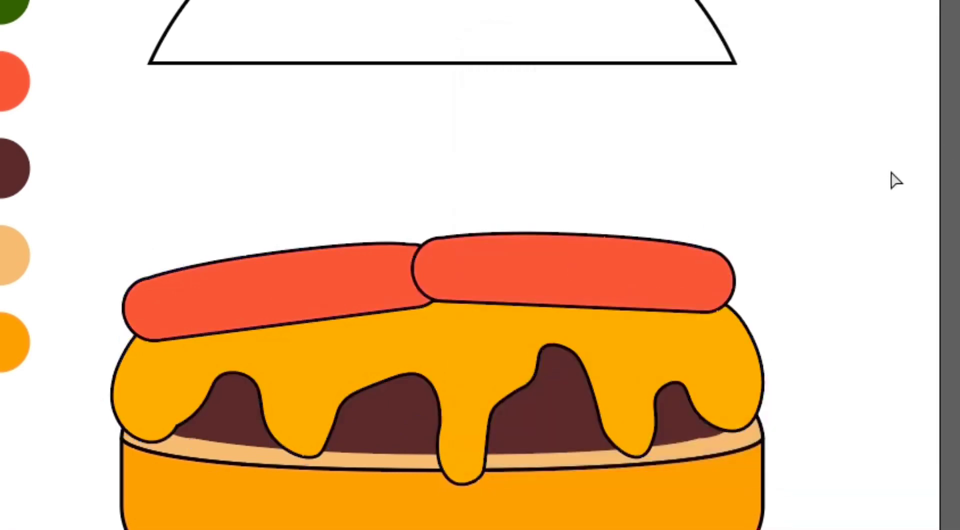
{"action": "left_click", "coordinate": [690, 189], "text": "alt"}
- Pick the dark green lettuce colour and draw the lettuce's top edge across the tomatoes
{"action": "left_click_drag", "start_coordinate": [606, 173], "coordinate": [593, 218]}
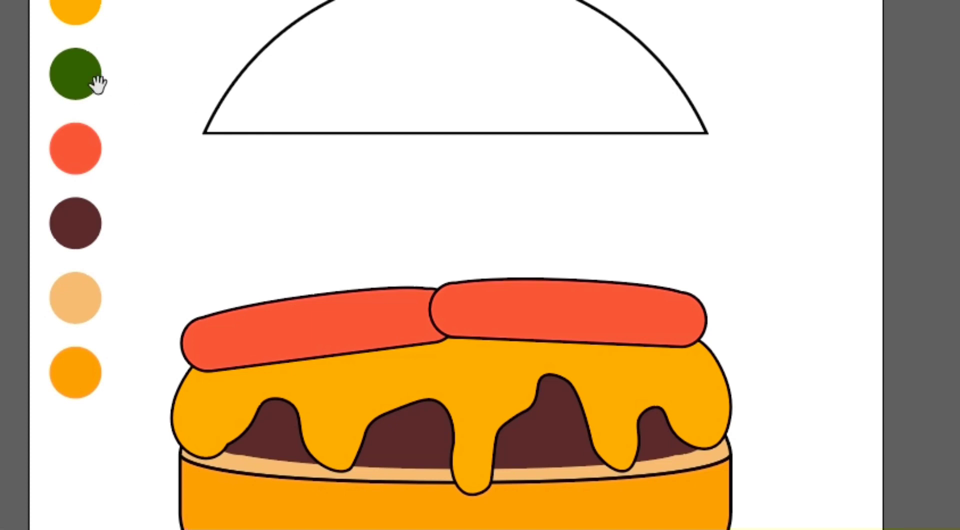
{"action": "left_click", "coordinate": [86, 88]}
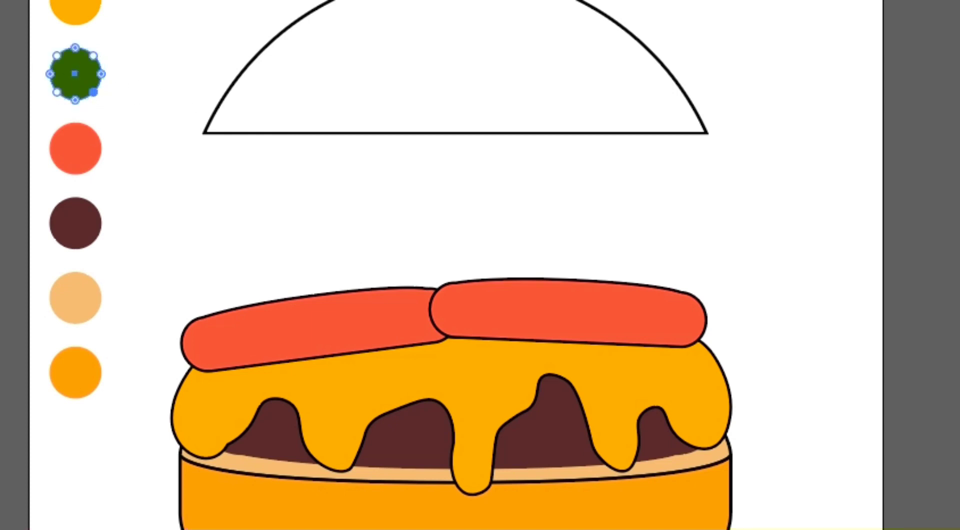
{"action": "key", "text": "p"}
{"action": "left_click", "coordinate": [187, 304]}
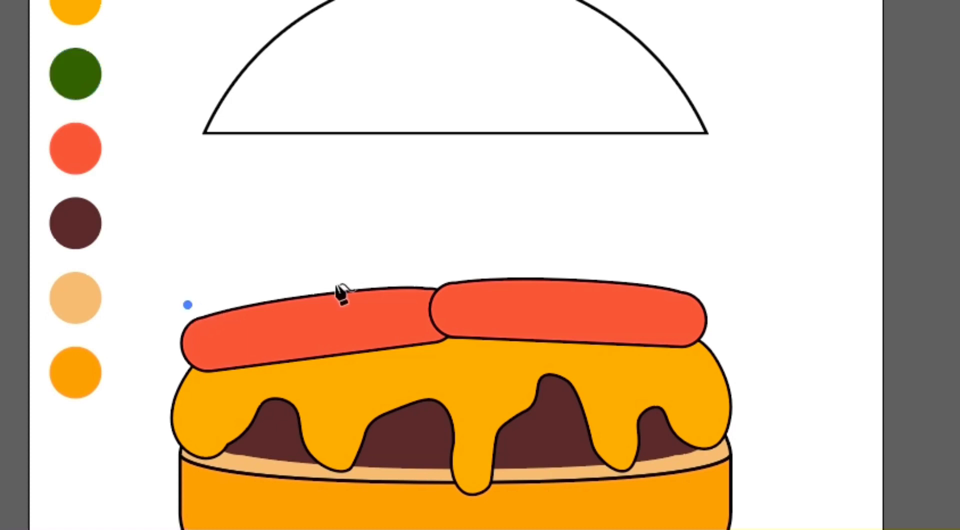
{"action": "left_click", "coordinate": [433, 269]}
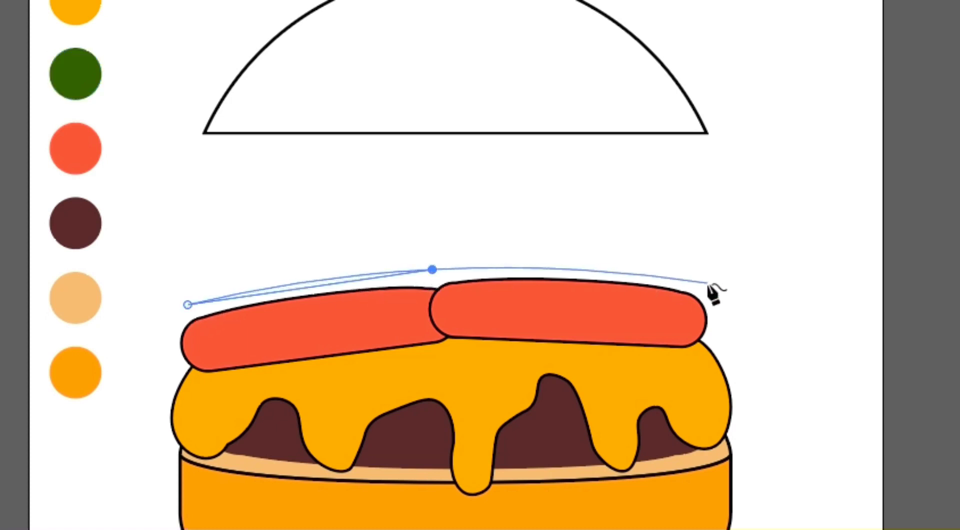
{"action": "mouse_move", "coordinate": [707, 283]}
{"action": "left_mouse_down"}
{"action": "mouse_move", "coordinate": [725, 311]}
{"action": "mouse_move", "coordinate": [706, 325]}
{"action": "left_mouse_up"}
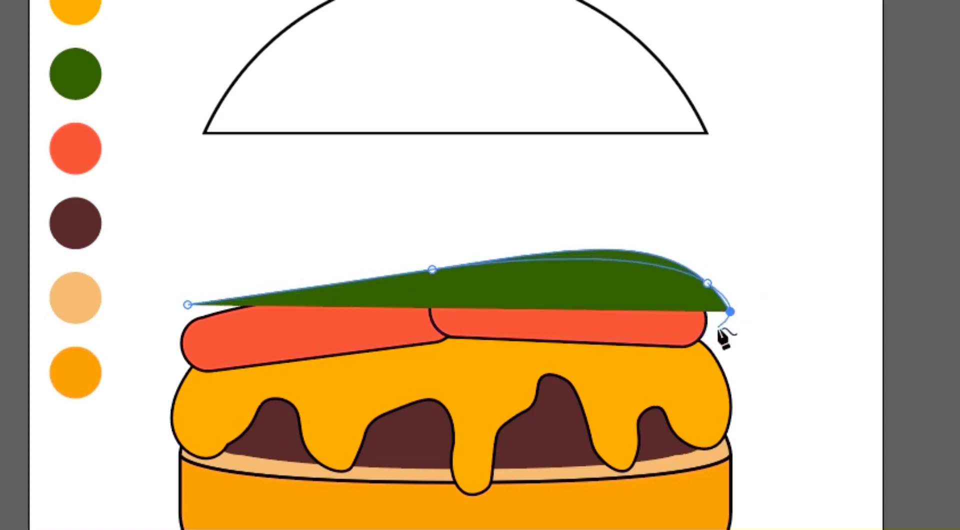
{"action": "left_click_drag", "start_coordinate": [686, 315], "coordinate": [652, 309]}
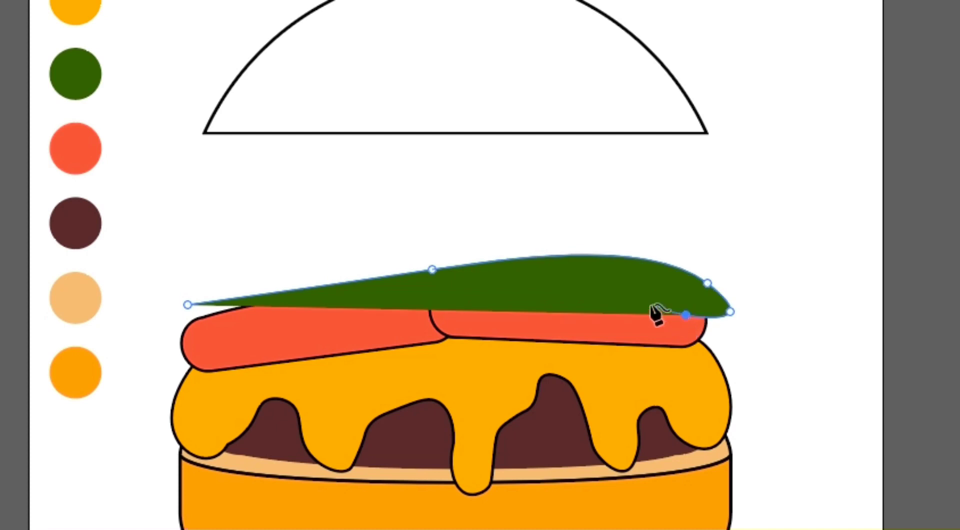
- Add alternating crests and dips along the lettuce's lower edge, from the right end leftward
{"action": "left_click", "coordinate": [628, 296]}
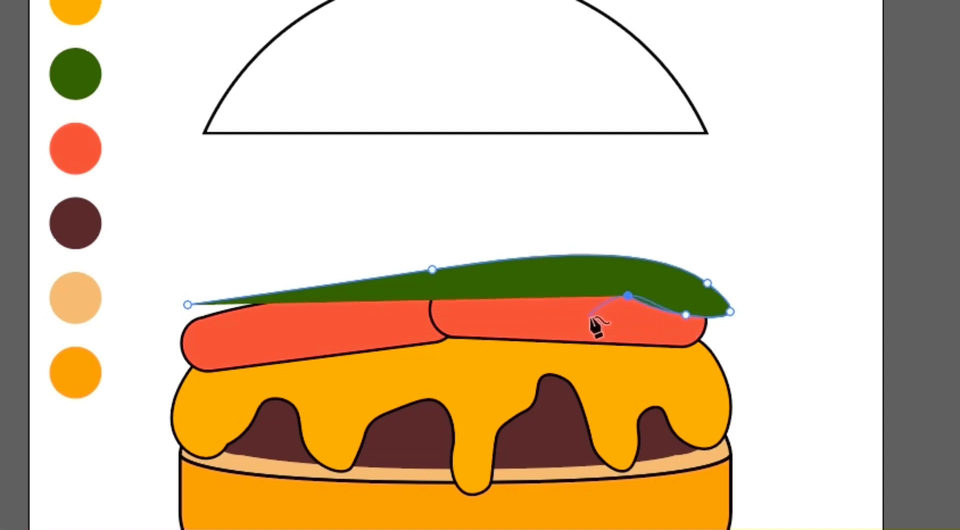
{"action": "left_click", "coordinate": [603, 317]}
{"action": "left_click", "coordinate": [548, 296]}
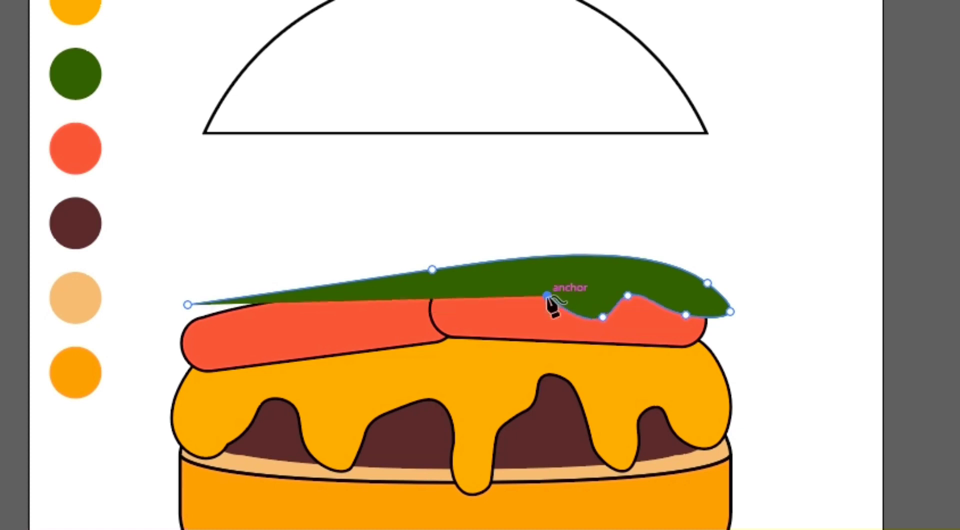
{"action": "left_click", "coordinate": [507, 307]}
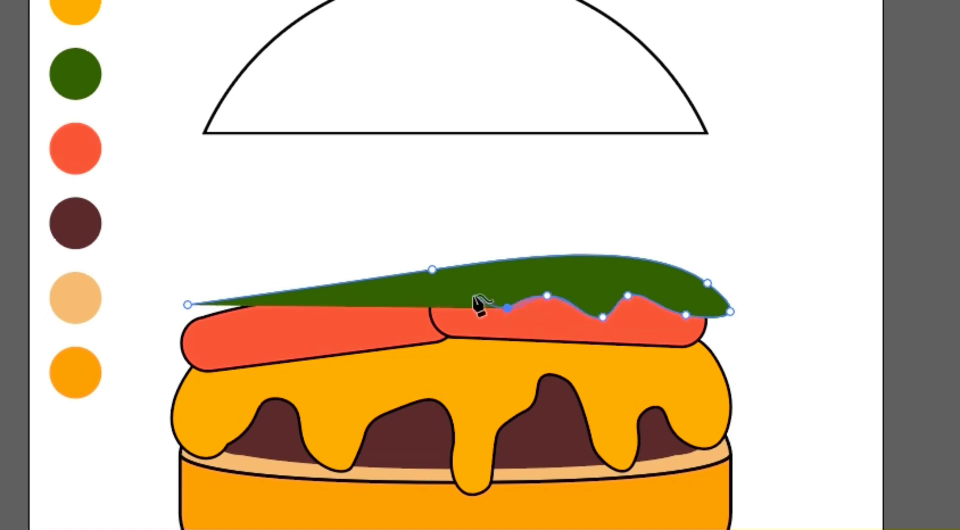
{"action": "left_click", "coordinate": [463, 290]}
{"action": "left_click", "coordinate": [441, 308]}
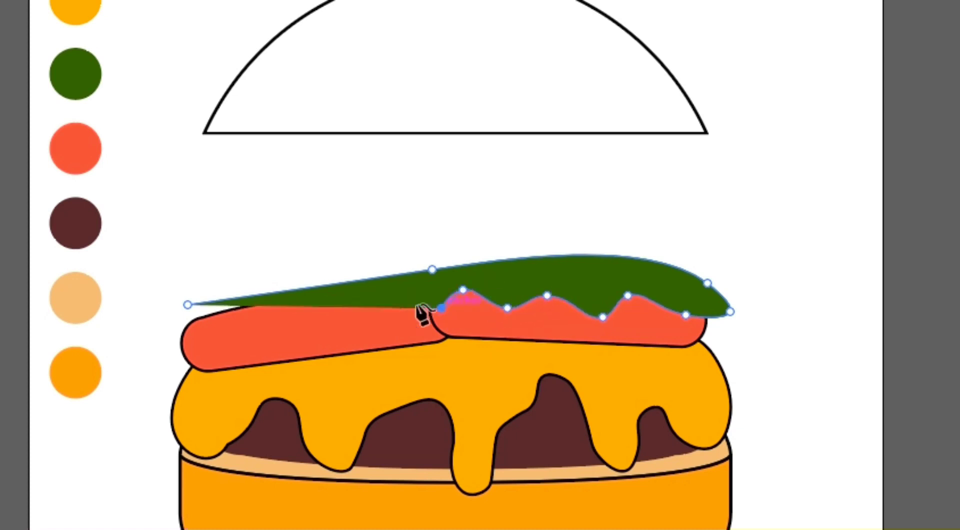
{"action": "left_click", "coordinate": [392, 294]}
{"action": "left_click", "coordinate": [345, 317]}
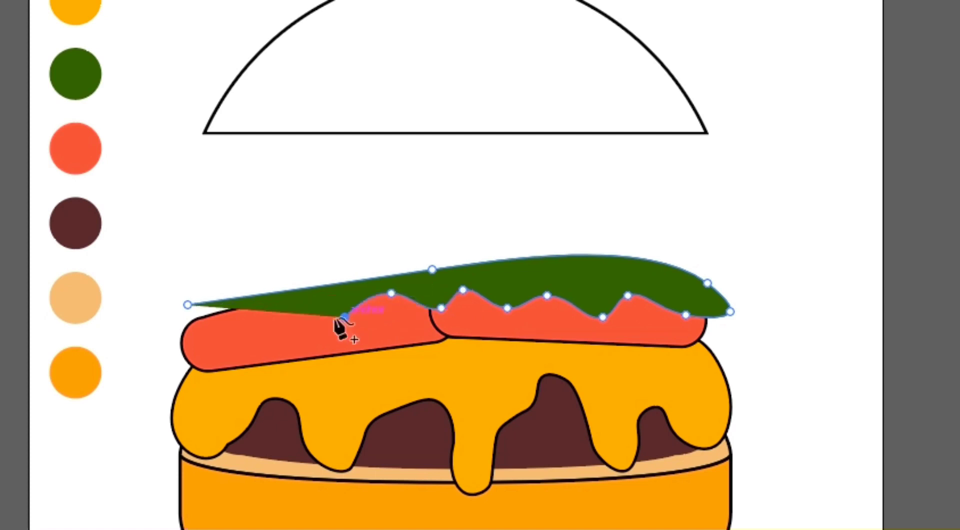
- Continue the wavy lower edge to the left end and close the lettuce shape
{"action": "left_click", "coordinate": [297, 307]}
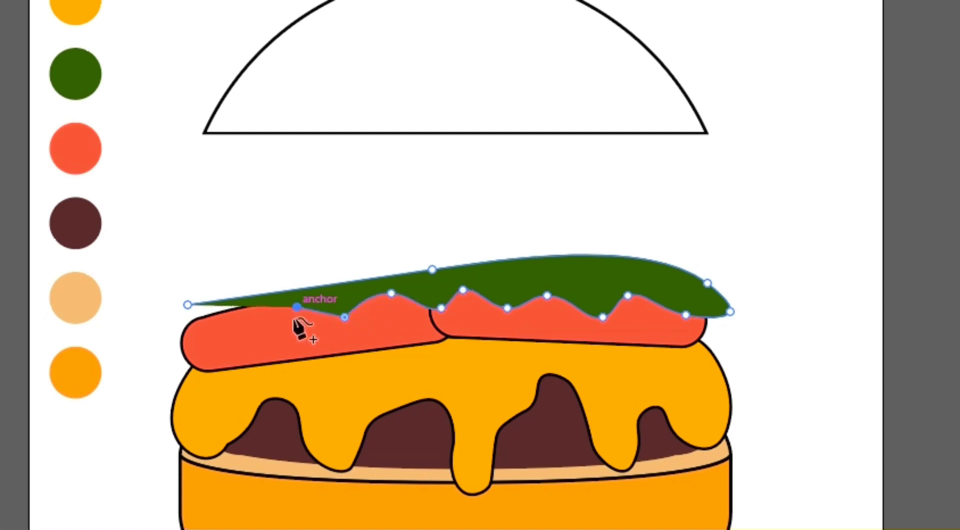
{"action": "left_click", "coordinate": [269, 335]}
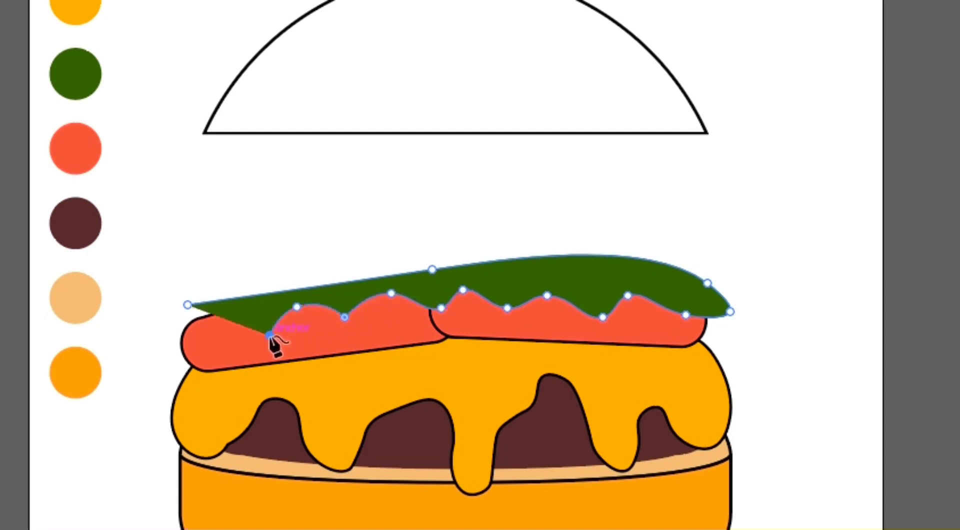
{"action": "left_click", "coordinate": [237, 330]}
{"action": "left_click", "coordinate": [198, 345]}
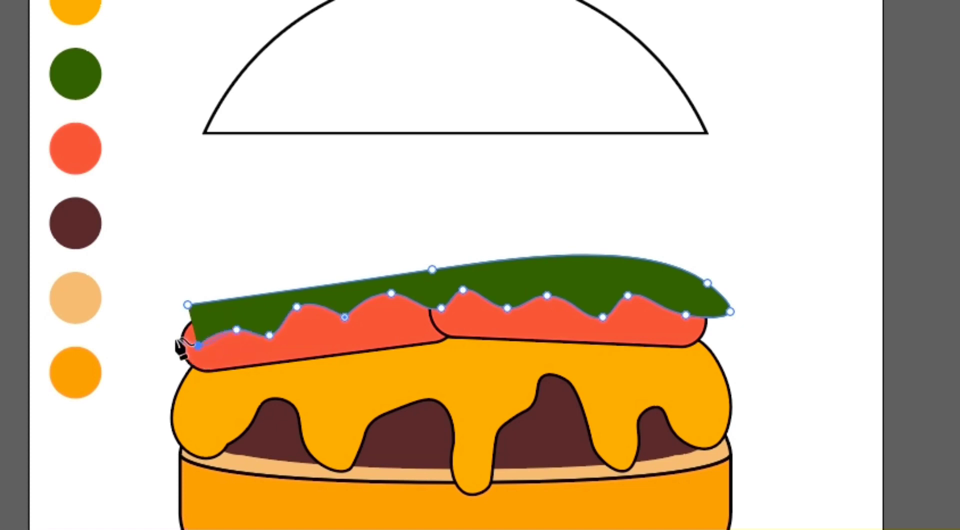
{"action": "left_click", "coordinate": [167, 331]}
{"action": "left_click", "coordinate": [187, 305]}
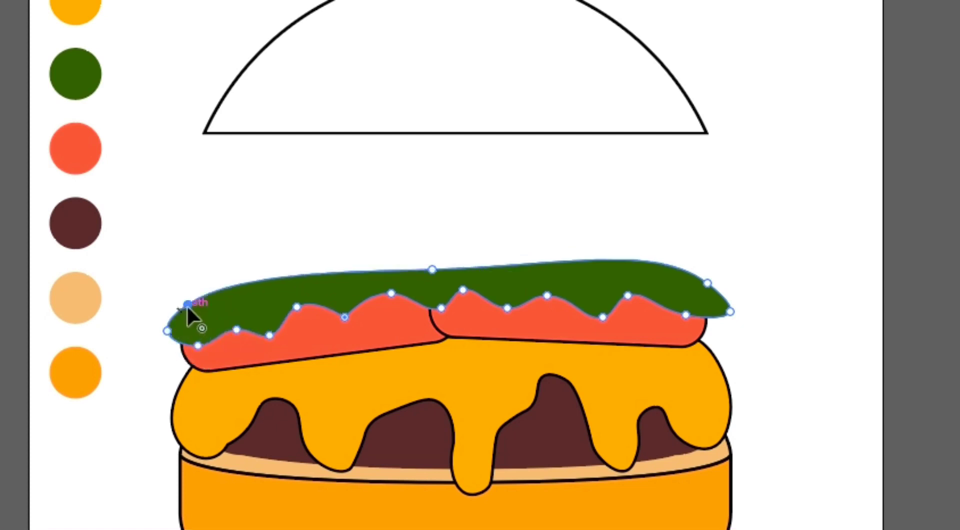
{"action": "left_click", "coordinate": [749, 201], "text": "ctrl"}
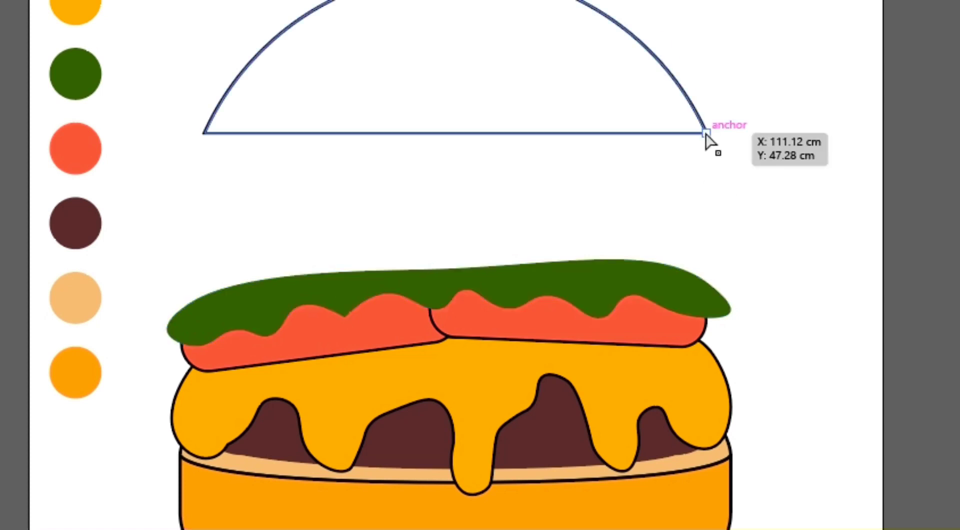
- Lower the top bun dome onto the lettuce, tilt it about 2.78°, and join its bottom ends
{"action": "left_click", "coordinate": [706, 133]}
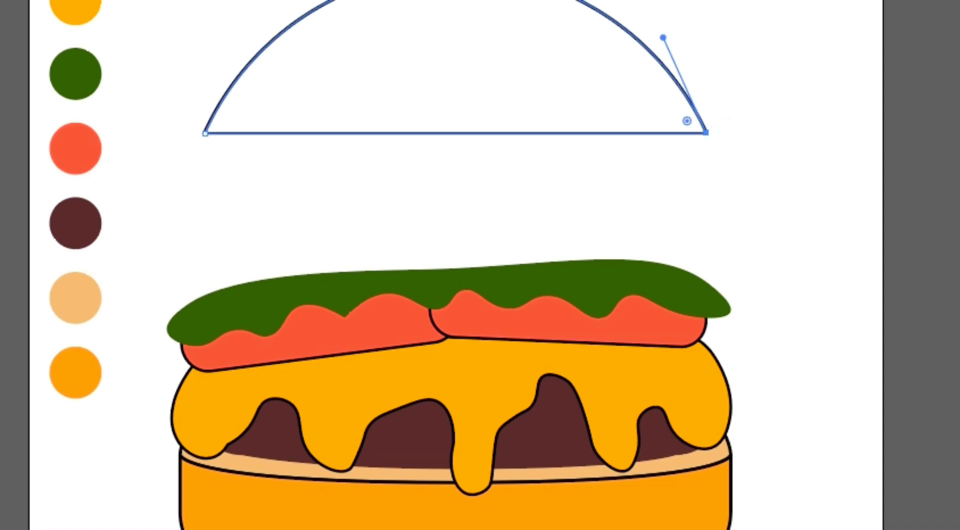
{"action": "key", "text": "v"}
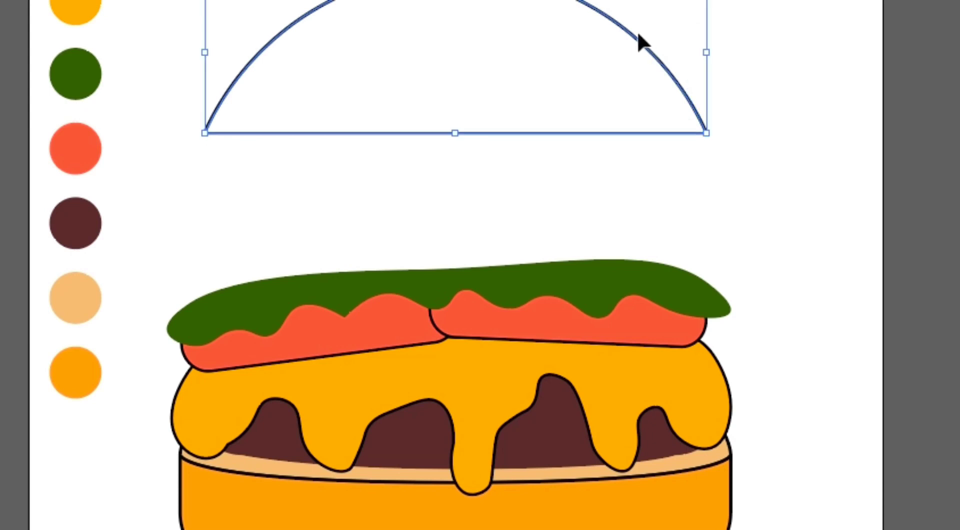
{"action": "left_click_drag", "start_coordinate": [631, 38], "coordinate": [604, 162]}
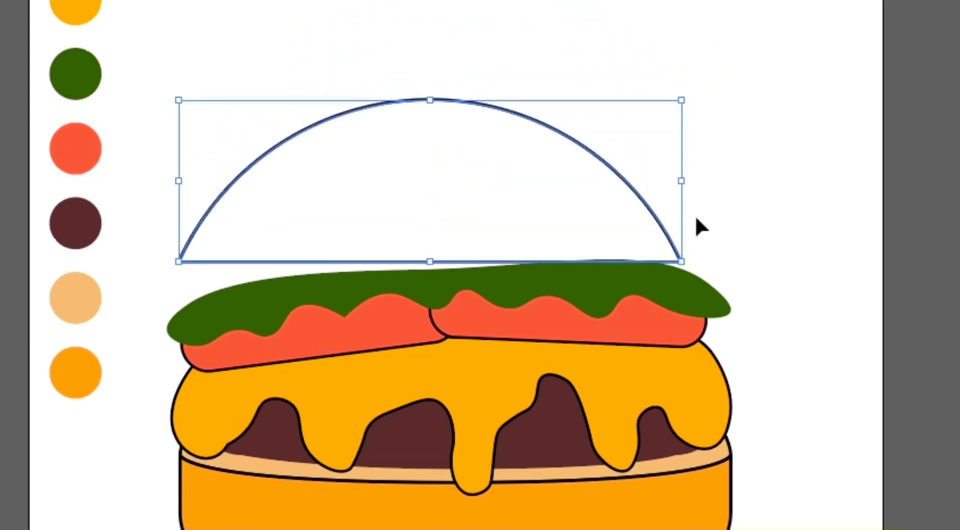
{"action": "left_click_drag", "start_coordinate": [693, 92], "coordinate": [675, 84]}
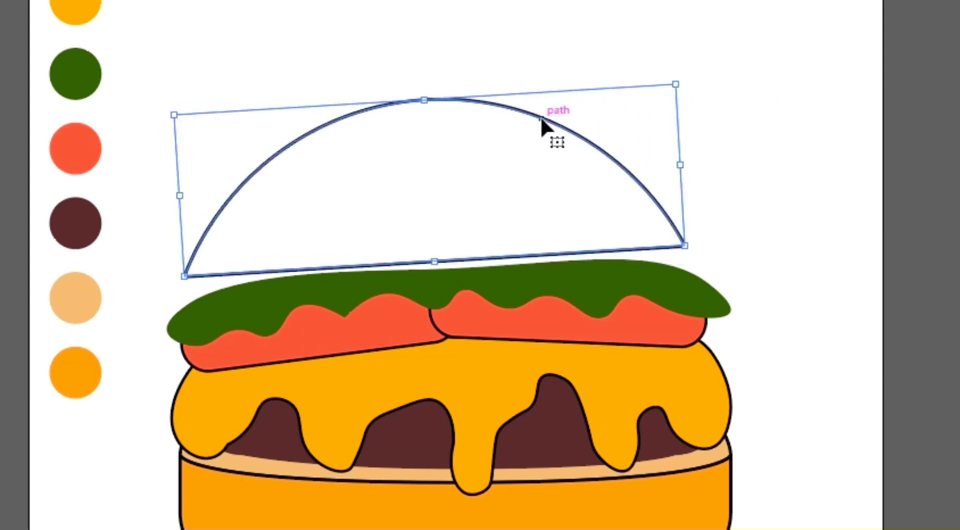
{"action": "left_click_drag", "start_coordinate": [542, 120], "coordinate": [545, 144]}
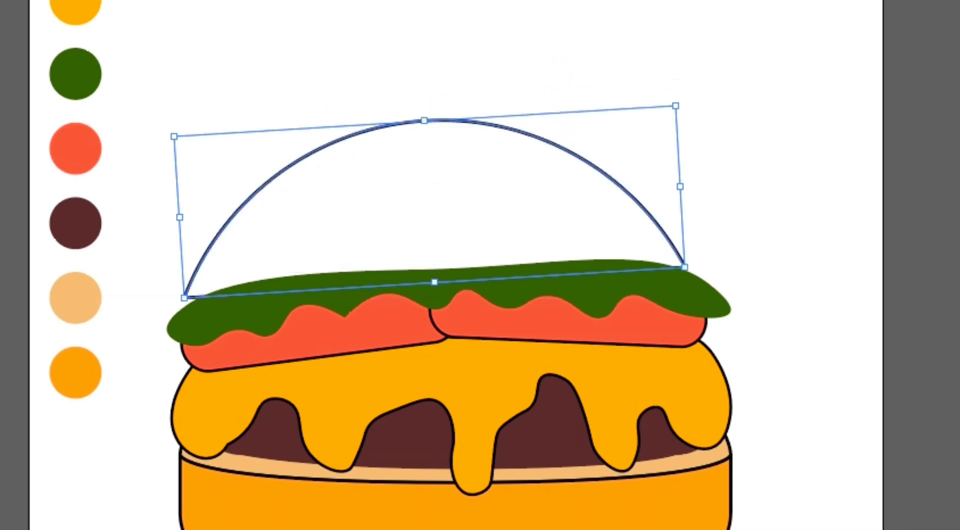
{"action": "key", "text": "ctrl+j"}
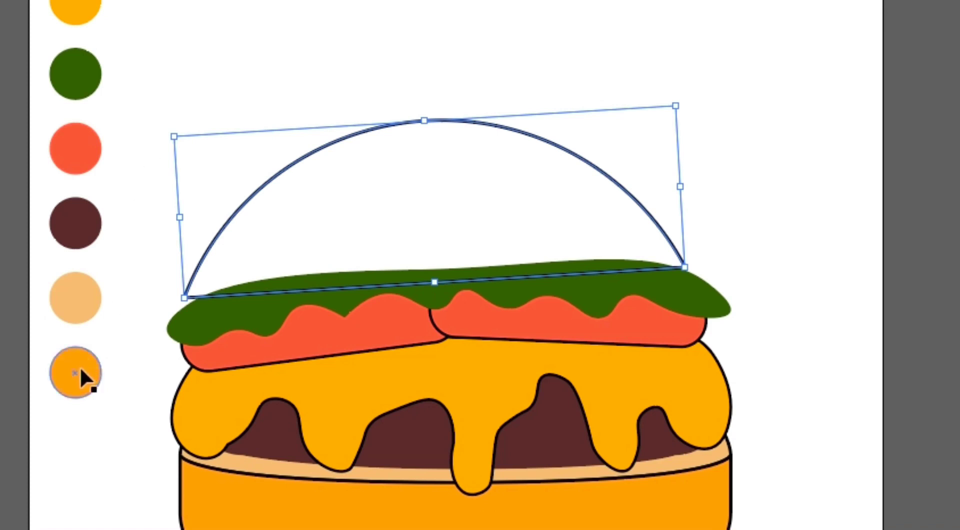
- Fill the top bun dome with the orange from the sample circle using the Eyedropper
{"action": "left_click", "coordinate": [84, 381]}
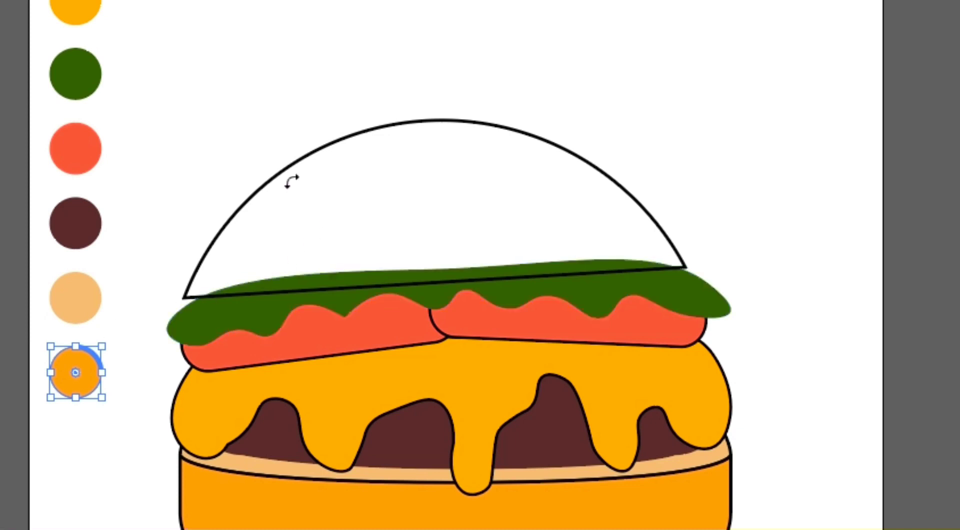
{"action": "left_click", "coordinate": [277, 176]}
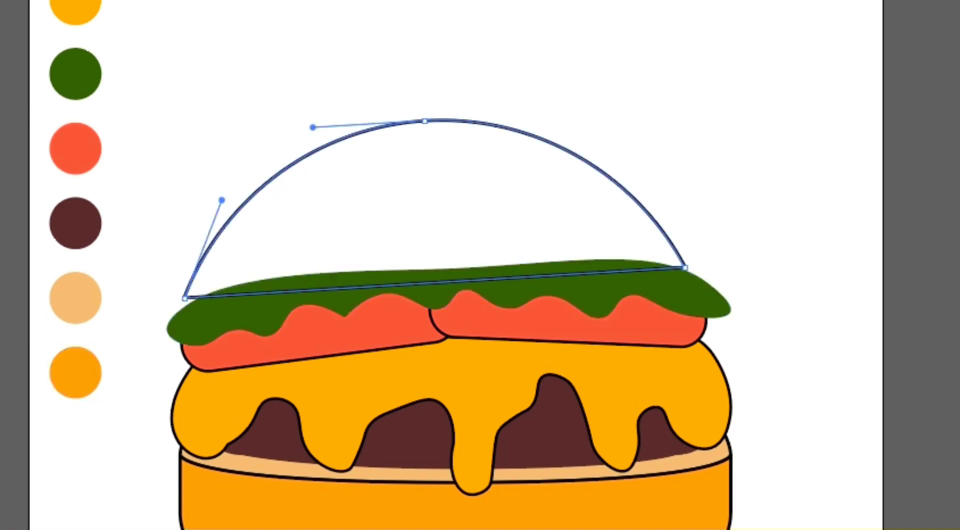
{"action": "key", "text": "i"}
{"action": "left_click", "coordinate": [75, 373]}
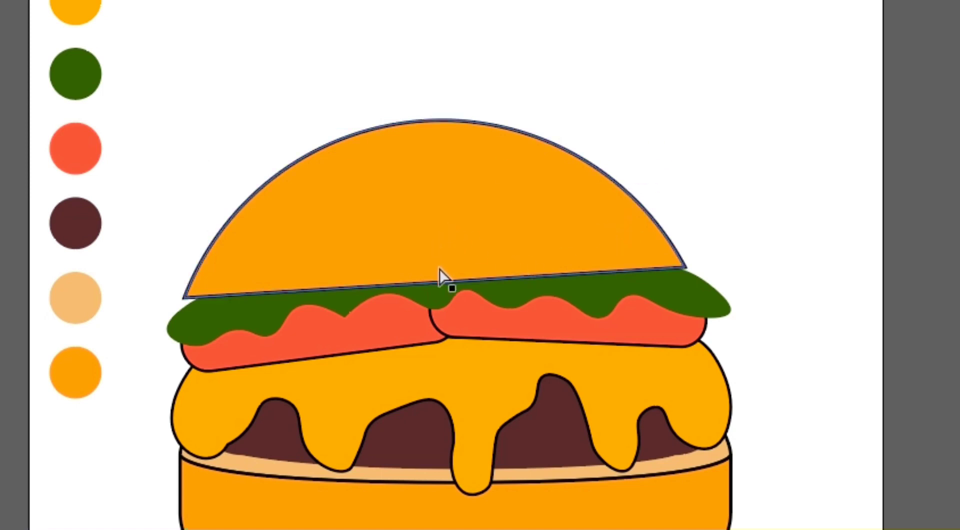
- Add an anchor point mid-way along the top bun's bottom edge and move it onto the lettuce
{"action": "key", "text": "p"}
{"action": "left_click", "coordinate": [433, 282]}
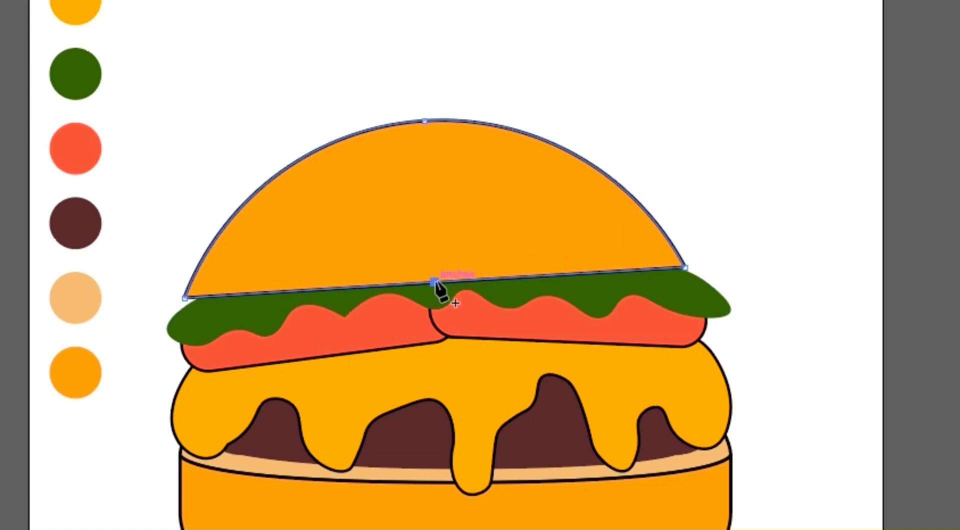
{"action": "left_click", "coordinate": [436, 283]}
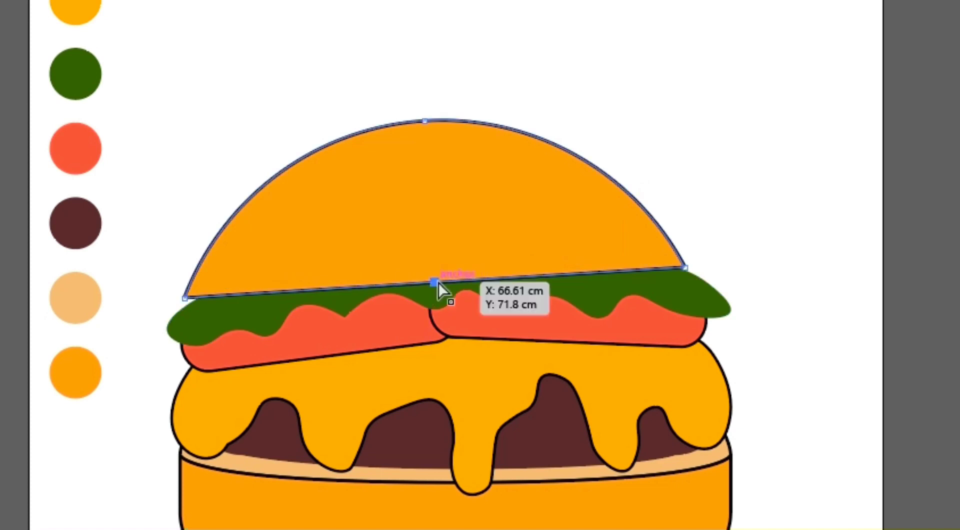
{"action": "left_click_drag", "start_coordinate": [436, 283], "coordinate": [434, 272]}
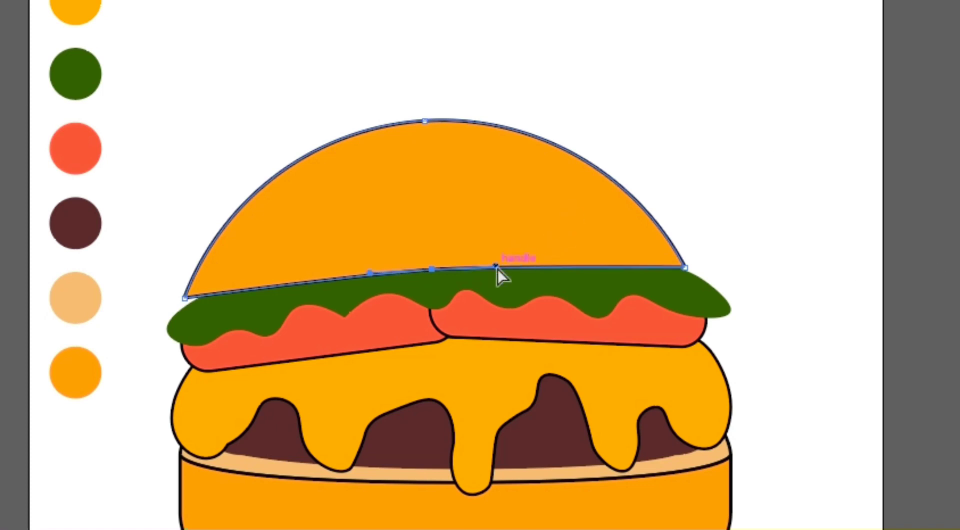
{"action": "left_click_drag", "start_coordinate": [498, 269], "coordinate": [547, 260]}
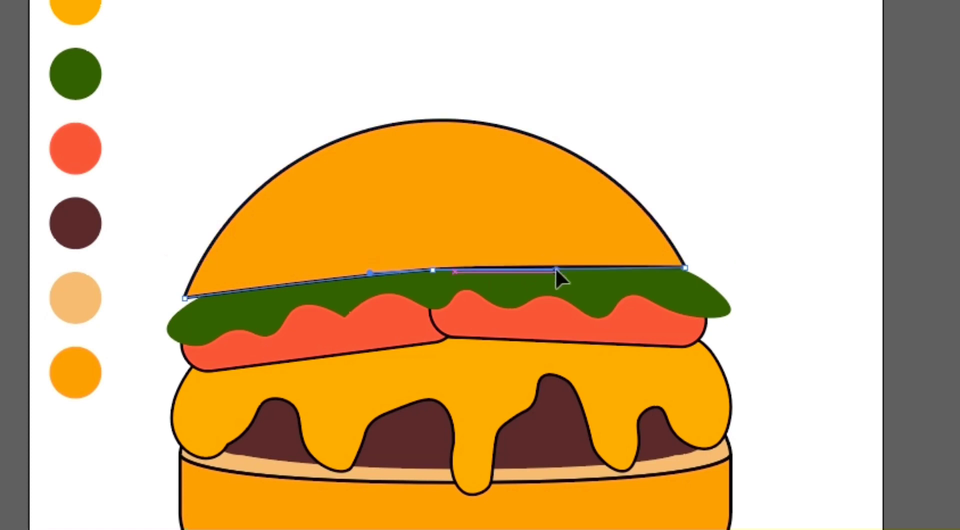
- Raise the bun's bottom-centre point slightly so the base bends gently along the lettuce
{"action": "left_click", "coordinate": [564, 267]}
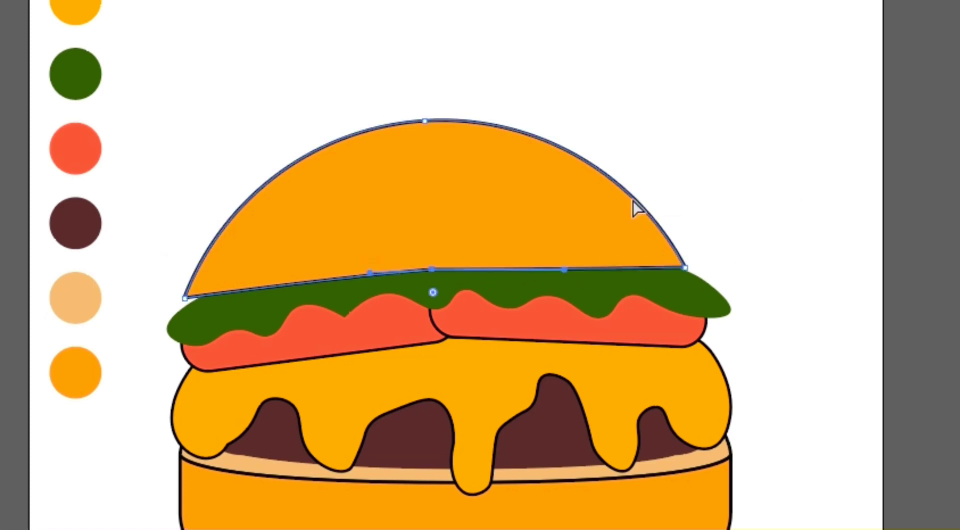
{"action": "left_click", "coordinate": [371, 275]}
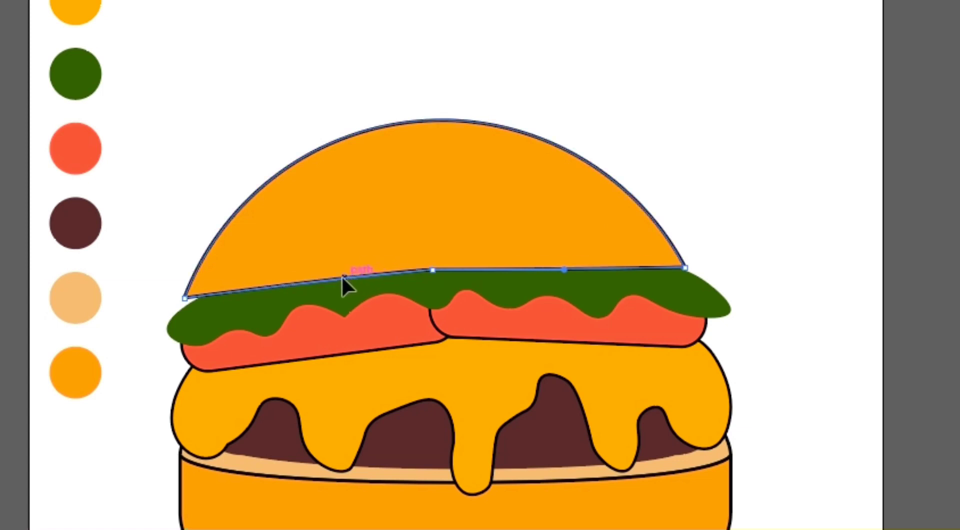
{"action": "left_click", "coordinate": [760, 188]}
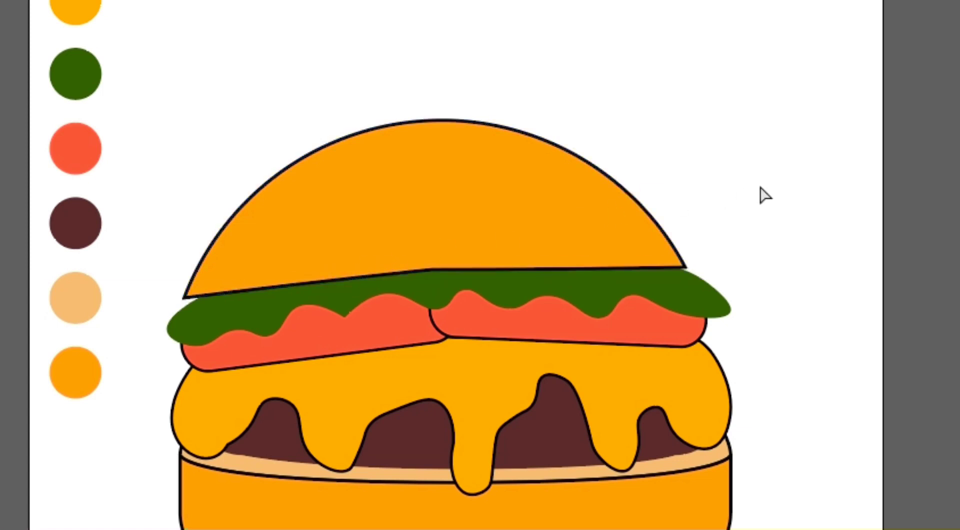
{"action": "left_click", "coordinate": [513, 258]}
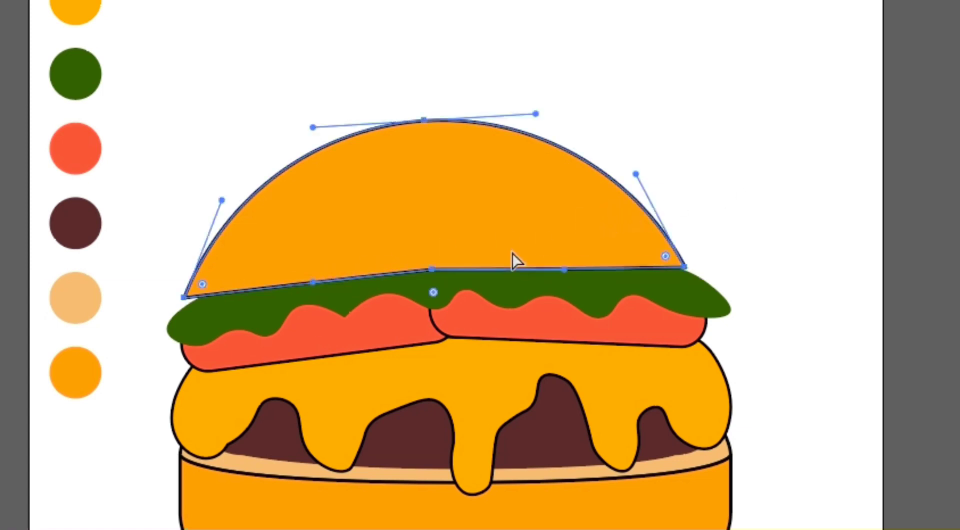
{"action": "left_click", "coordinate": [432, 271]}
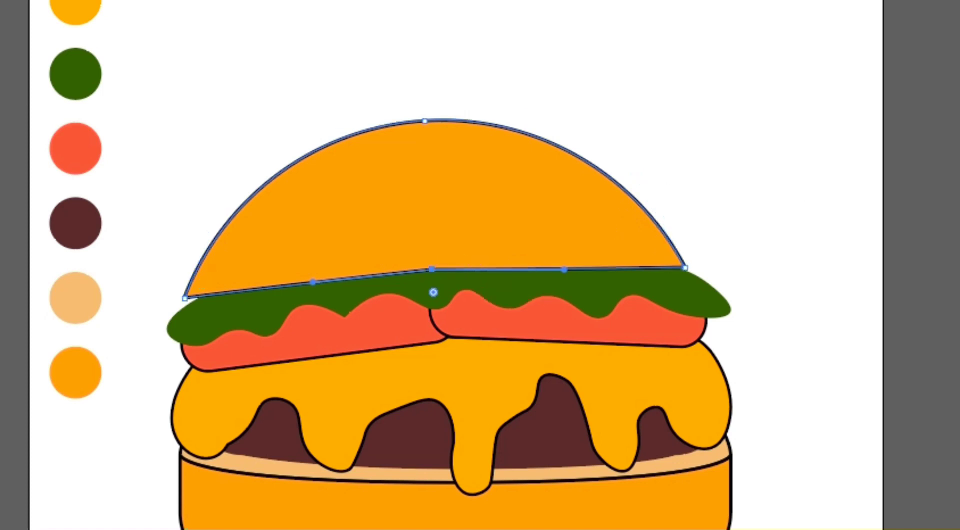
{"action": "left_click_drag", "start_coordinate": [432, 270], "coordinate": [432, 264]}
{"action": "left_click", "coordinate": [823, 163]}
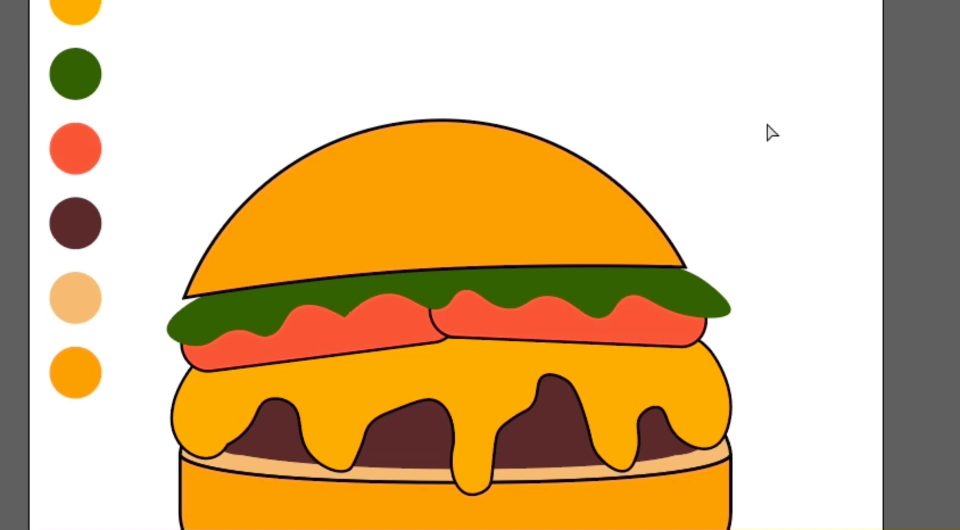
- Round the top bun's two lower corners to about 2.48 cm
{"action": "left_click", "coordinate": [403, 192]}
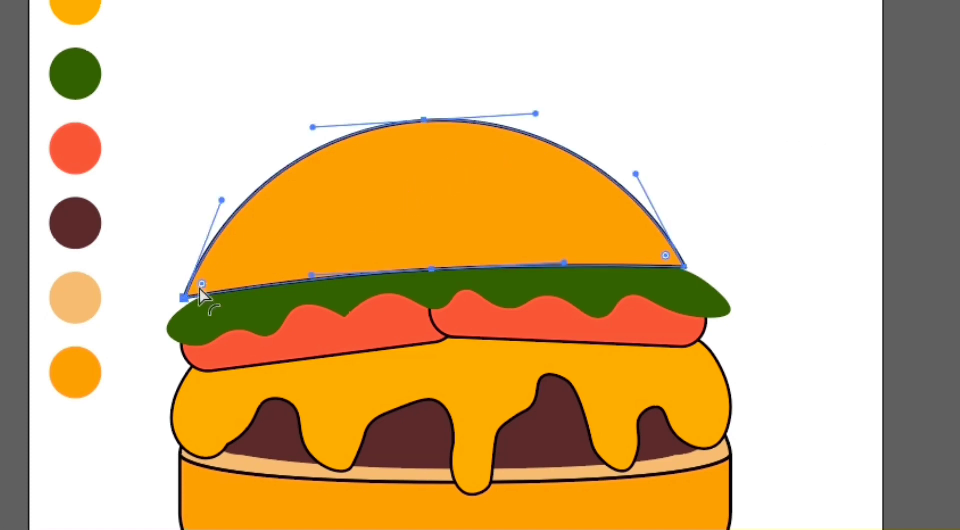
{"action": "left_click_drag", "start_coordinate": [200, 284], "coordinate": [210, 281]}
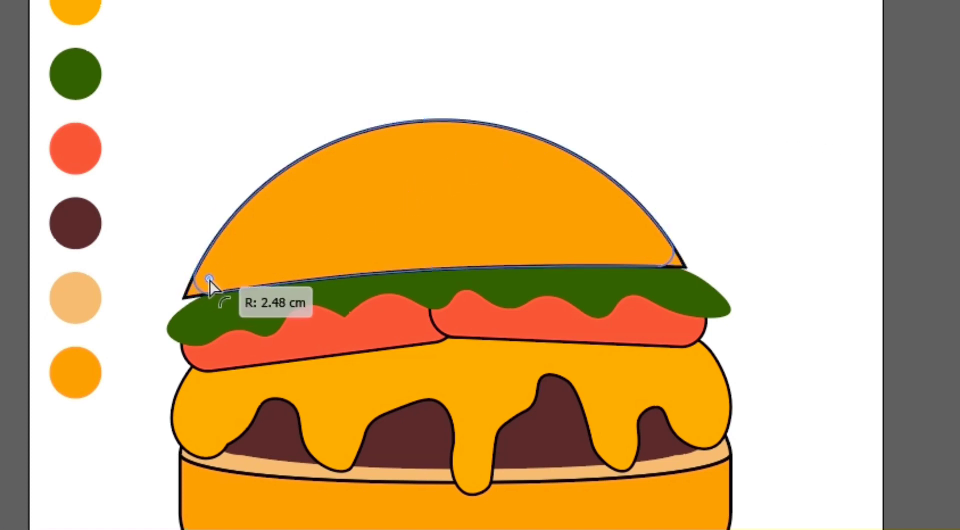
{"action": "left_click", "coordinate": [768, 115]}
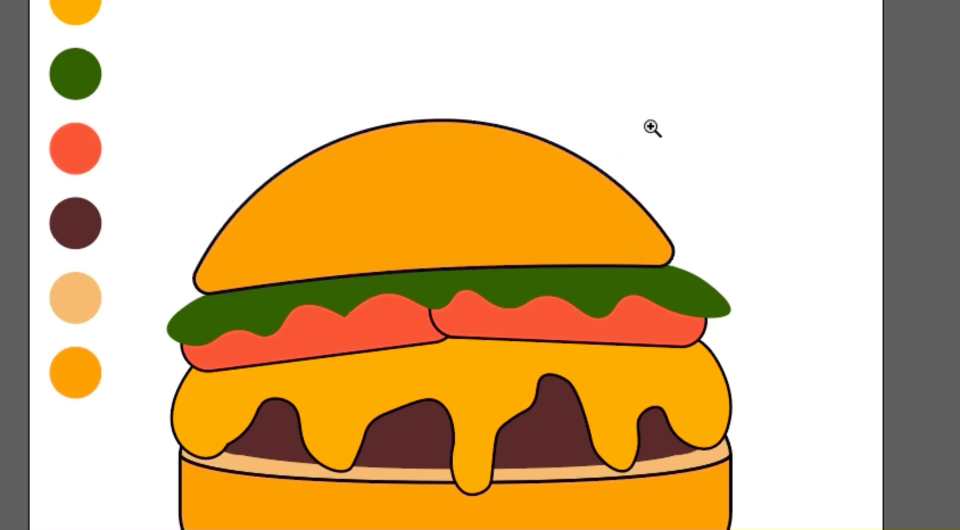
{"action": "left_click_drag", "start_coordinate": [647, 129], "coordinate": [555, 260]}
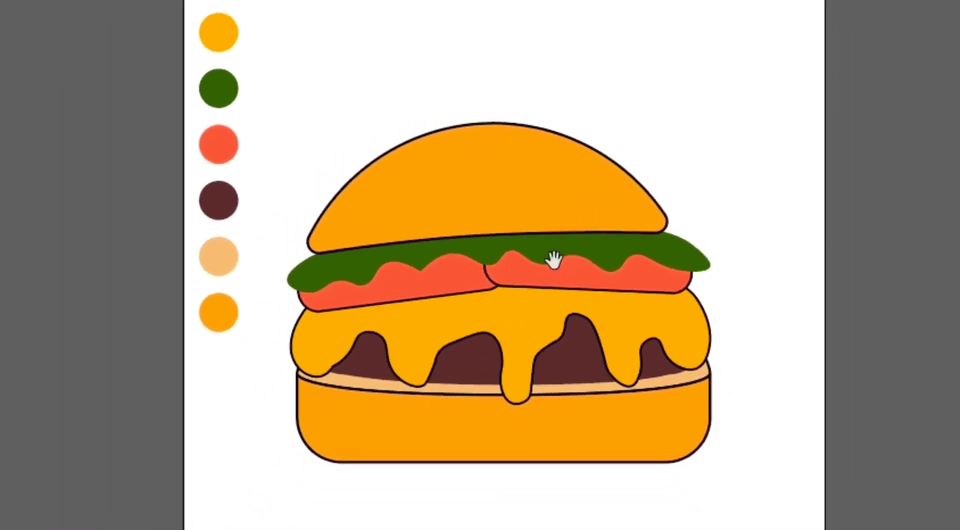
{"action": "left_click_drag", "start_coordinate": [505, 324], "coordinate": [515, 296]}
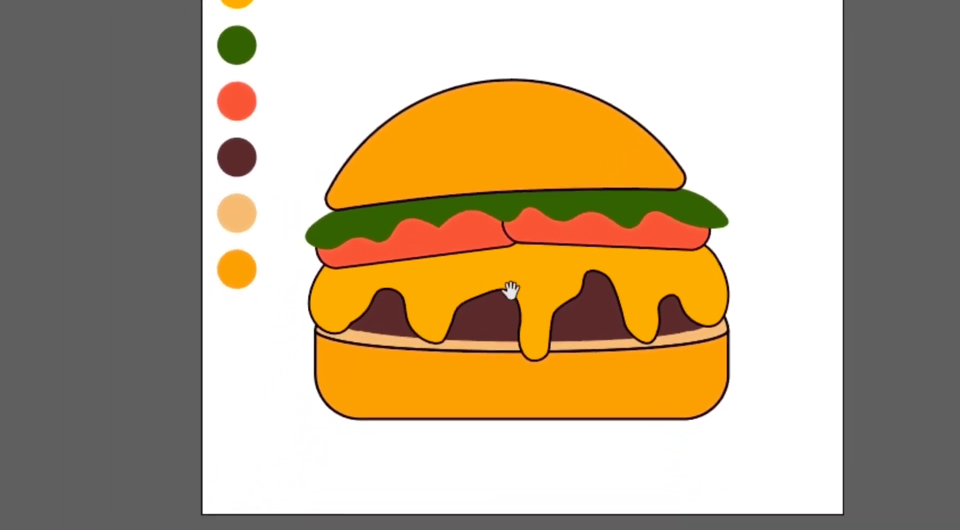